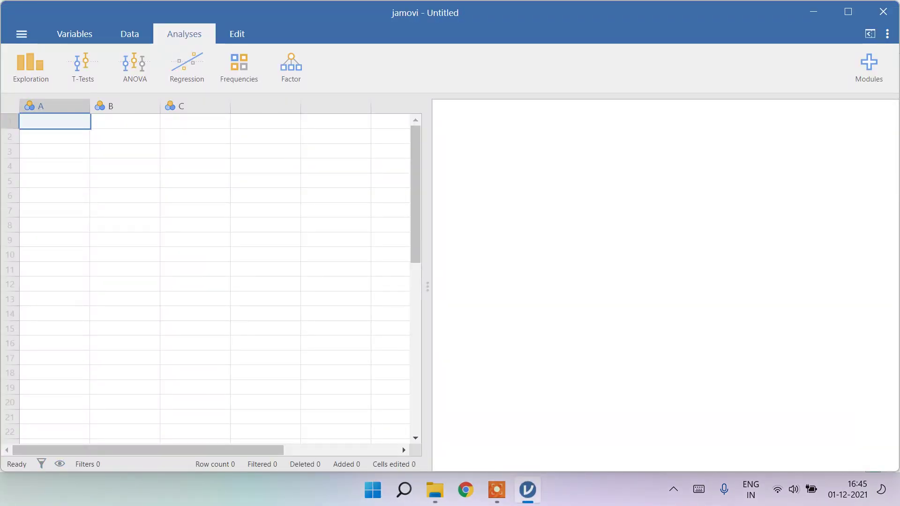
Open the jamovi library to look at the available modules and close it again
click(850, 11)
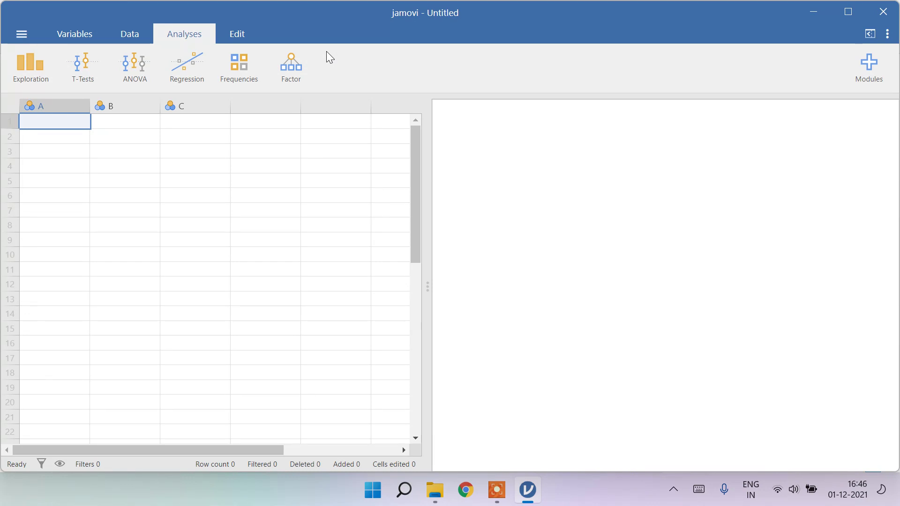
click(865, 66)
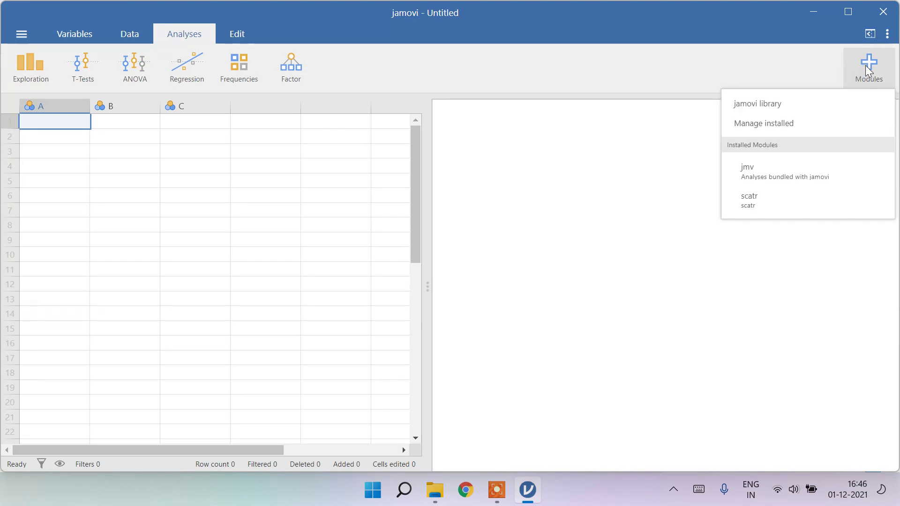
click(758, 108)
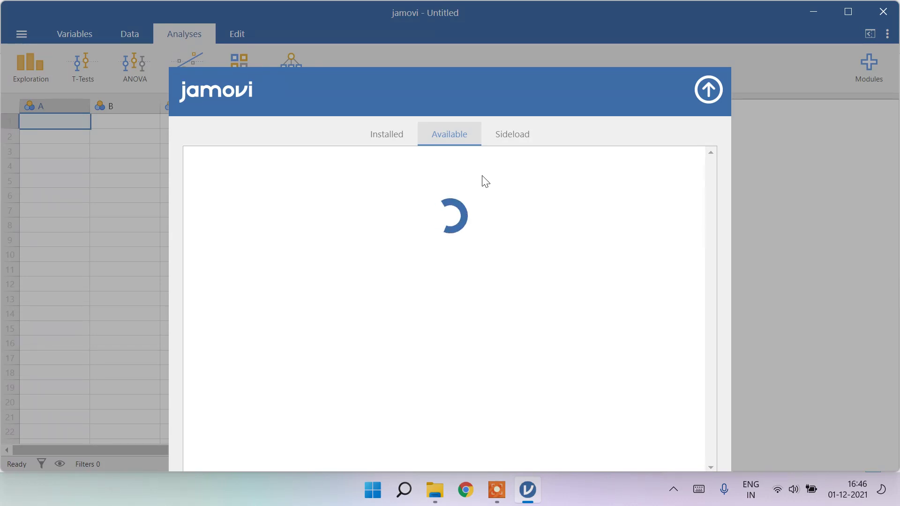
click(468, 224)
click(727, 129)
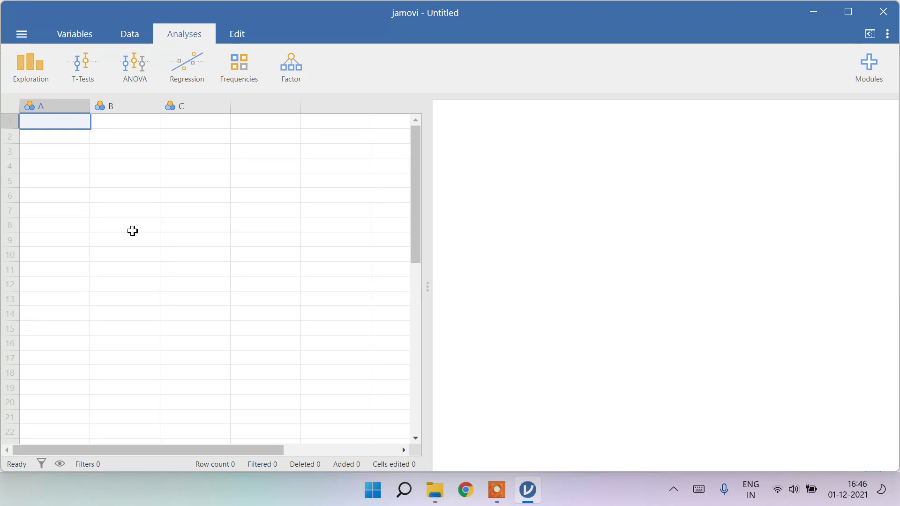
Browse this PC for a data file to open and go to the Data folder on the Desktop
click(22, 35)
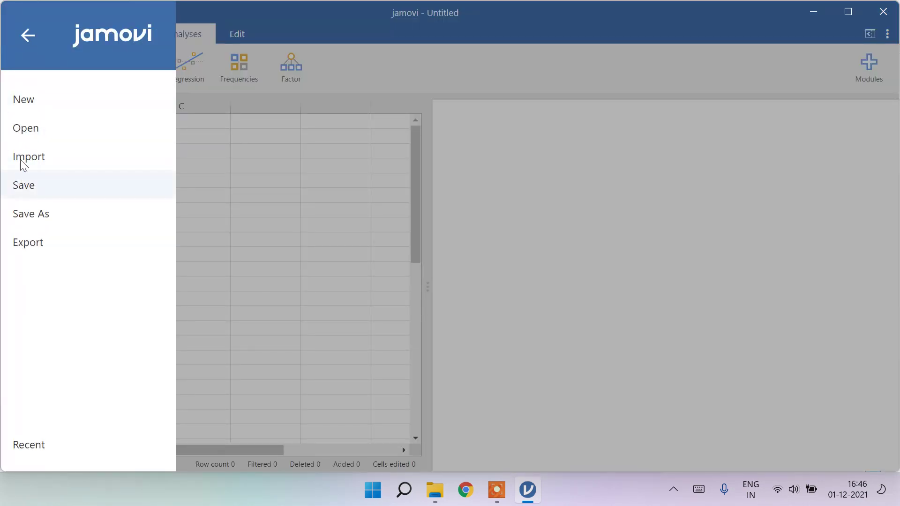
click(23, 136)
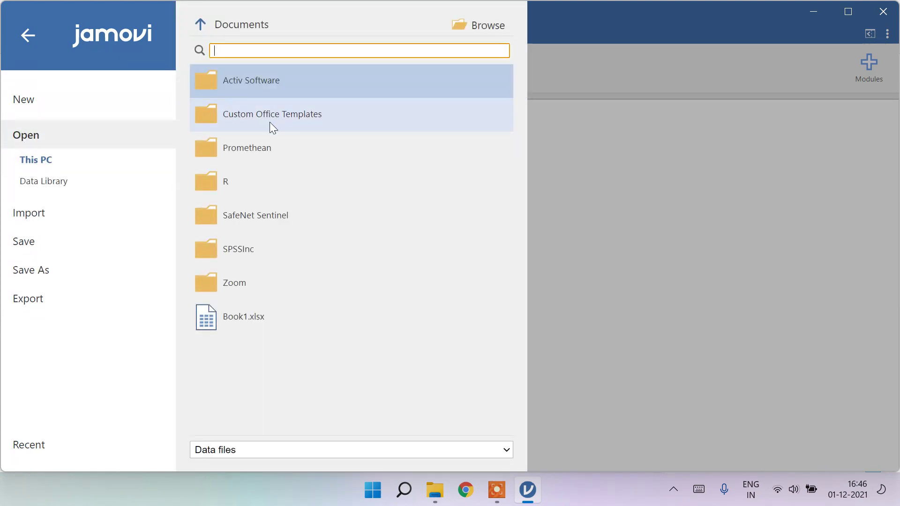
click(485, 32)
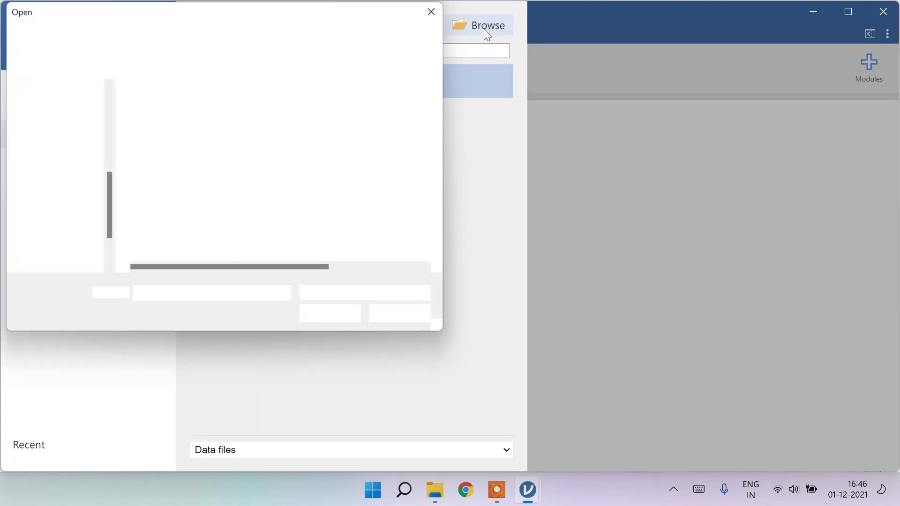
click(65, 122)
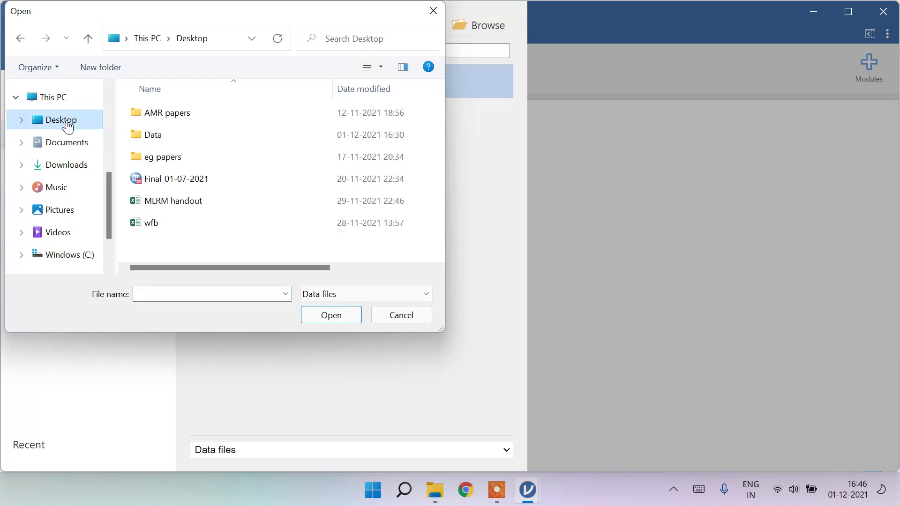
double_click(154, 136)
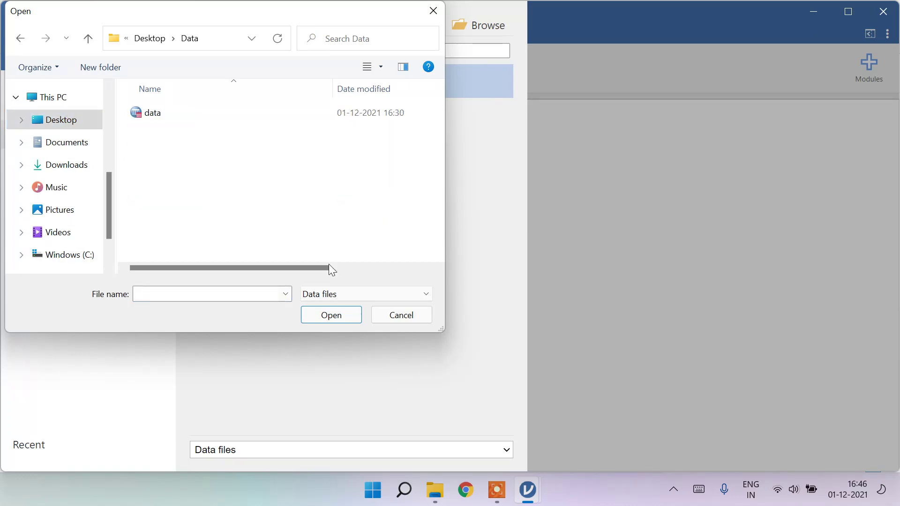
Restrict the file type to SPSS files (.sav, .zsav, .por) and open the file named data
click(367, 295)
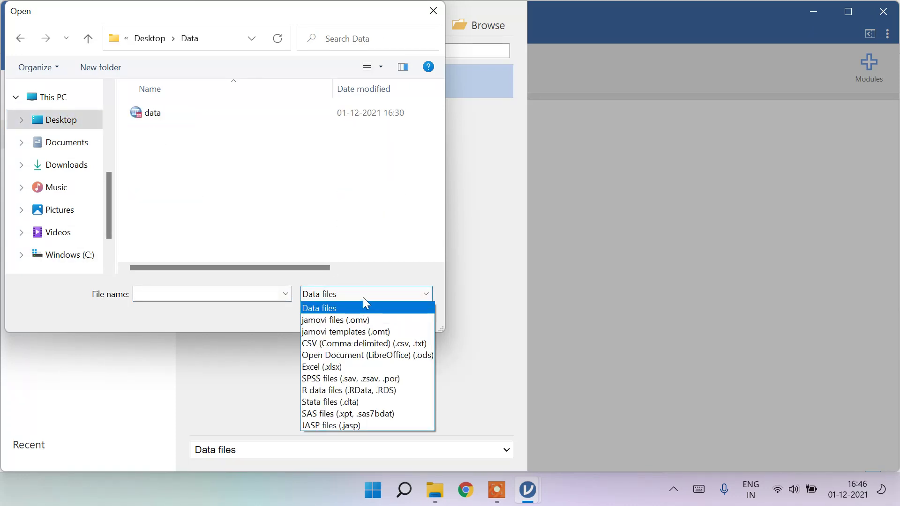
click(348, 367)
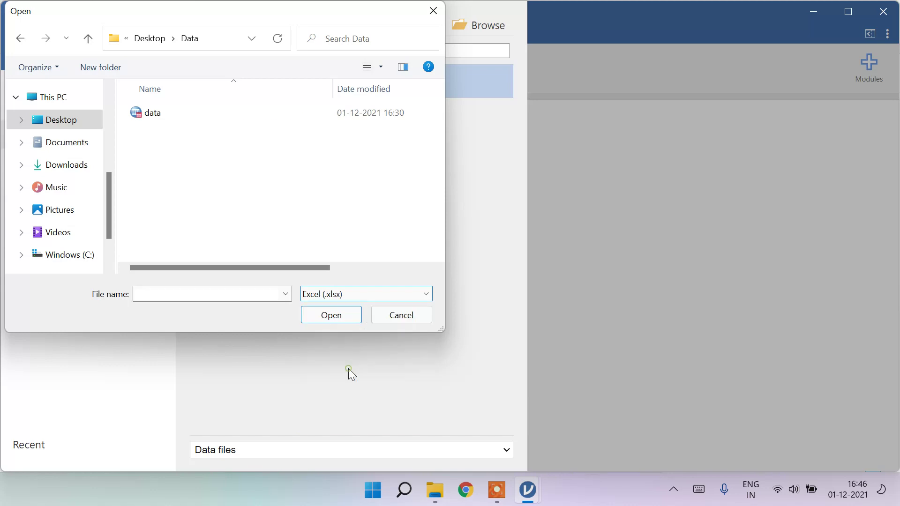
click(357, 298)
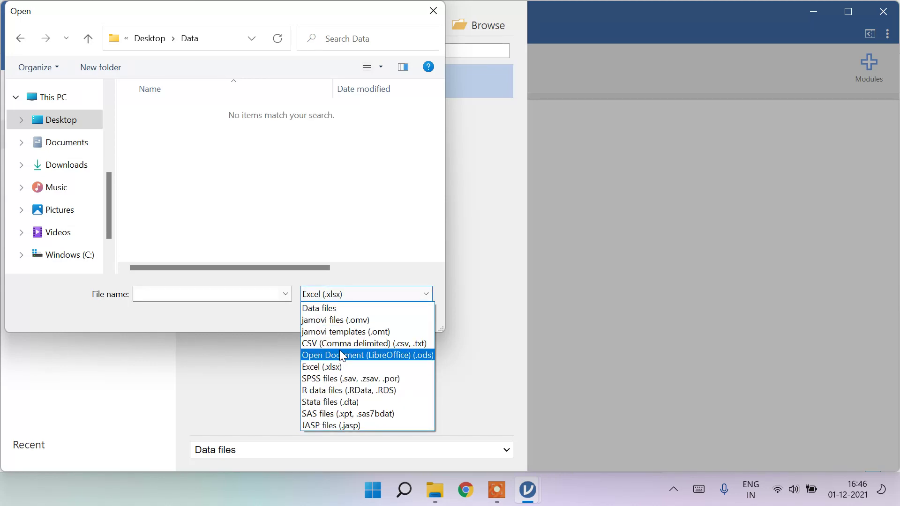
click(336, 379)
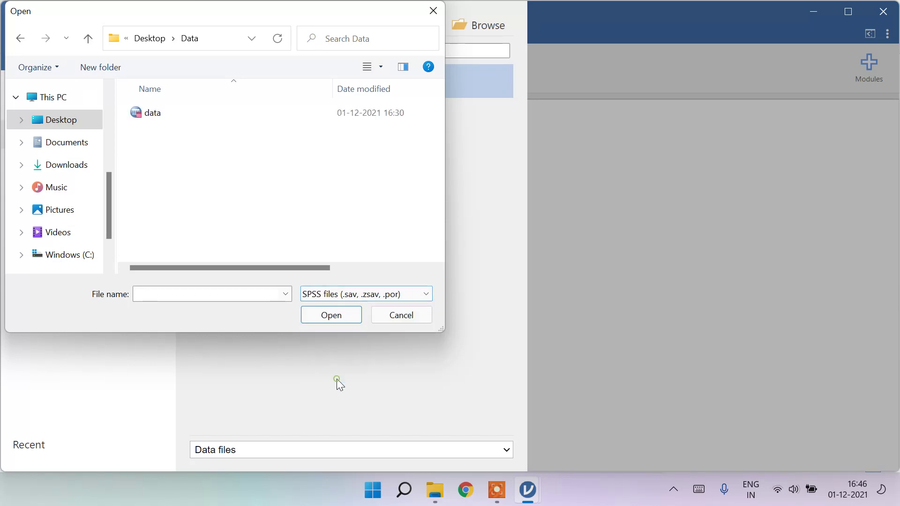
click(336, 294)
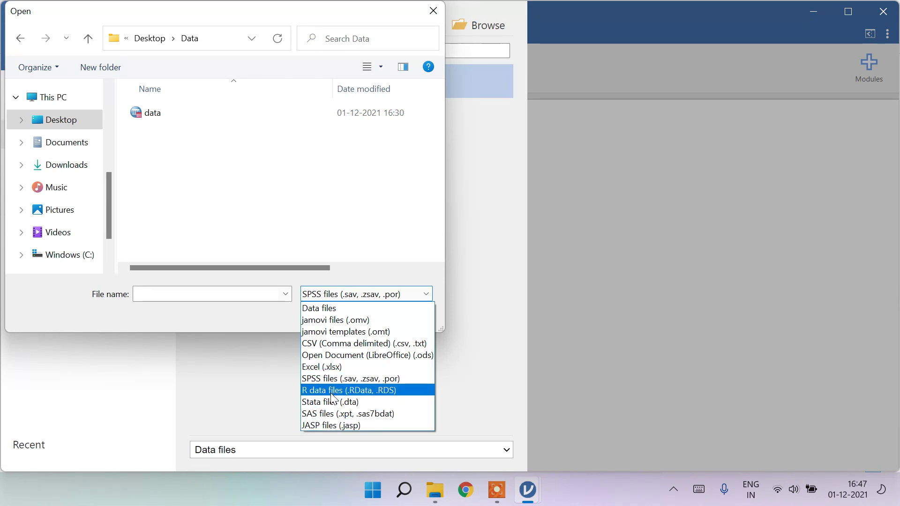
click(163, 133)
click(152, 116)
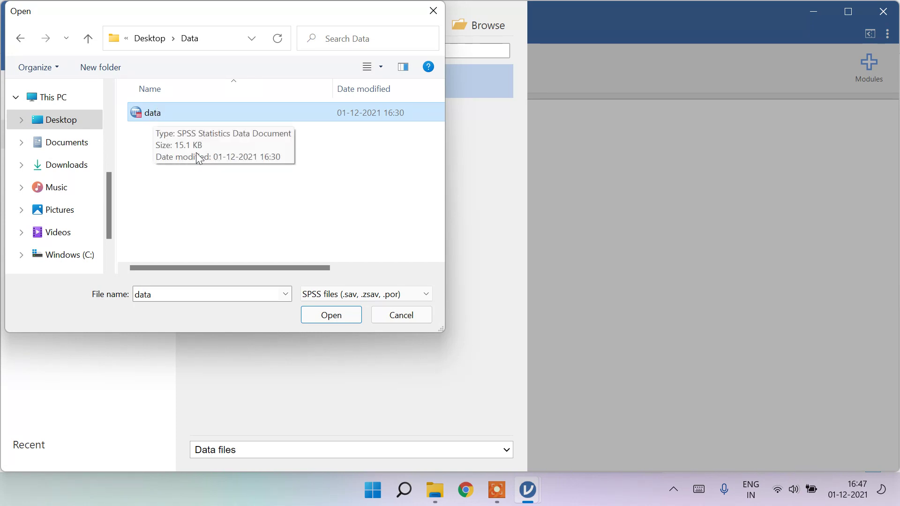
click(347, 315)
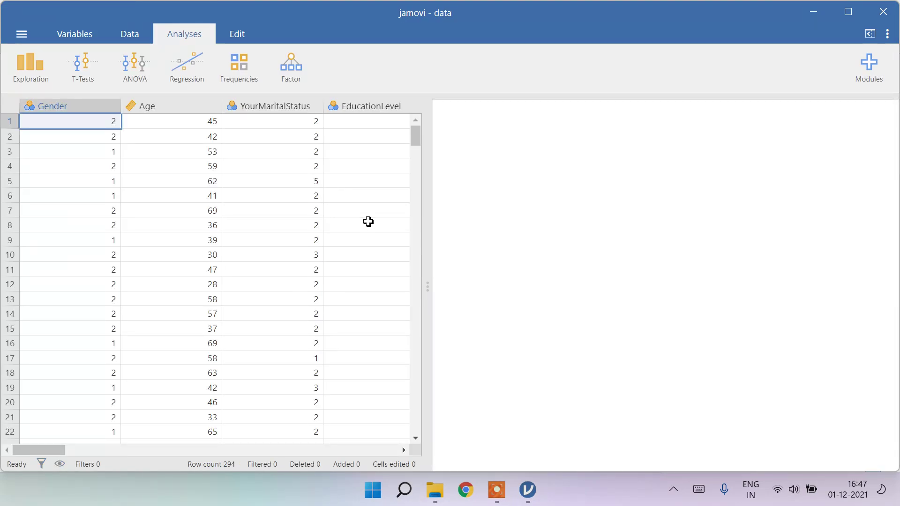
Widen the spreadsheet area and look through the dataset's variables from Gender across to LS
drag(427, 287, 489, 298)
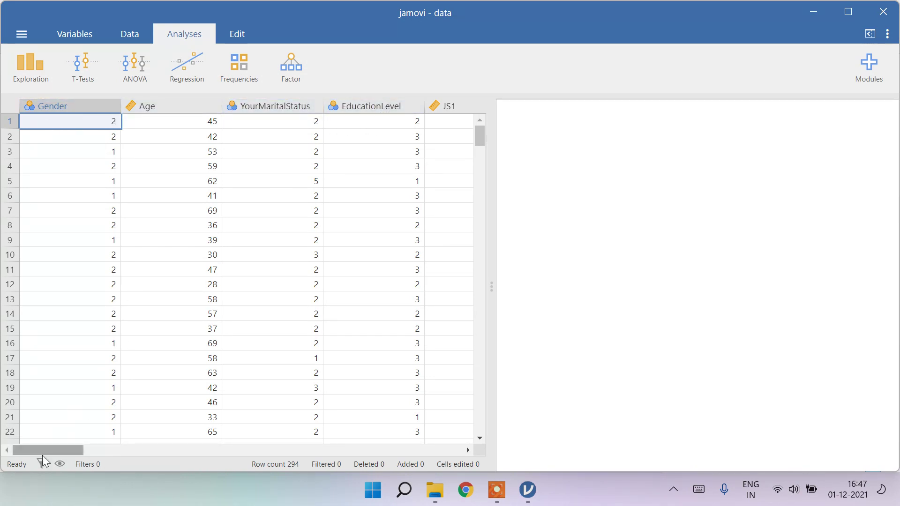
drag(42, 448, 100, 442)
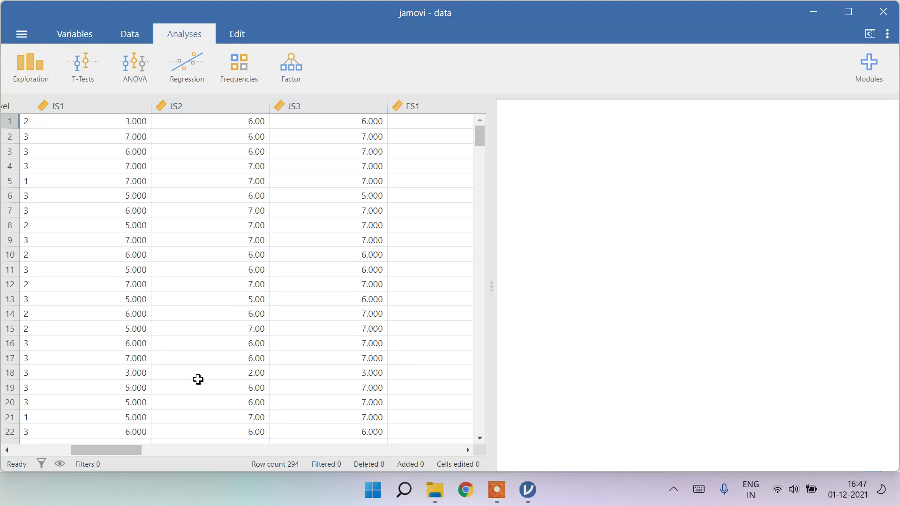
drag(112, 449, 392, 448)
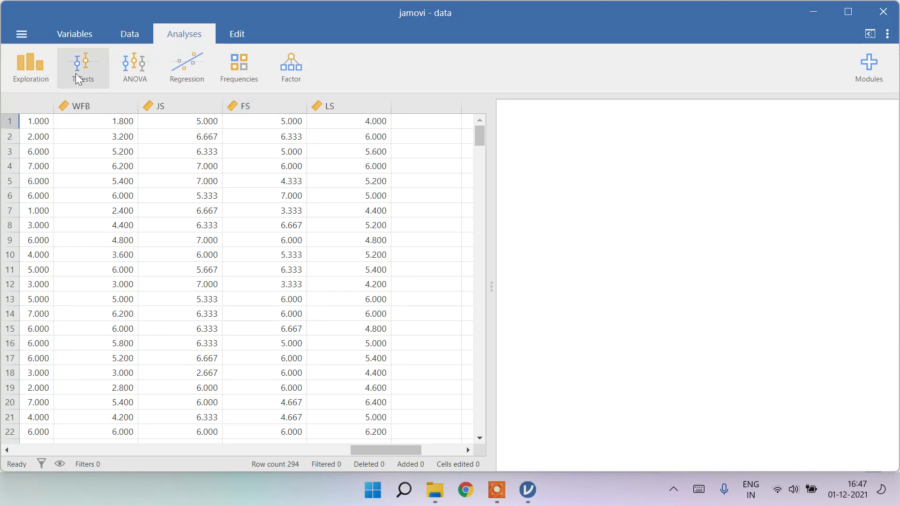
Create a Descriptives analysis with Age as its variable
click(29, 71)
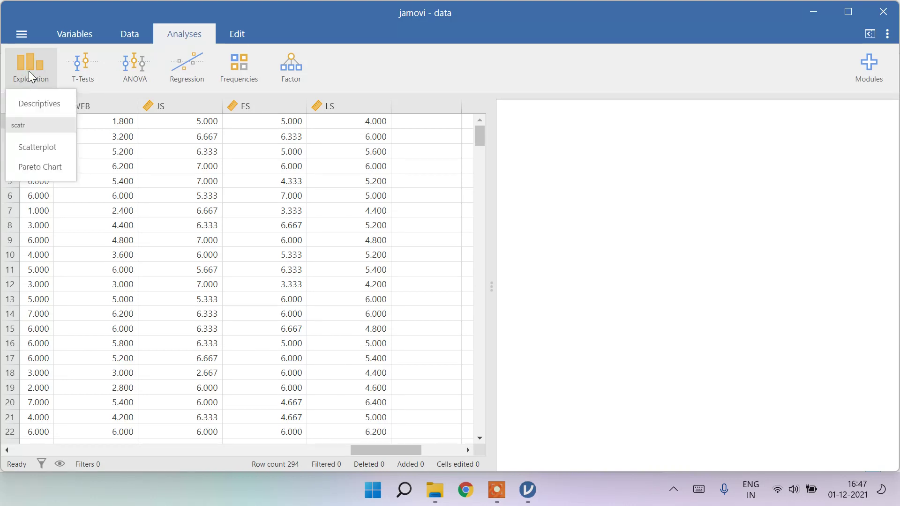
click(45, 107)
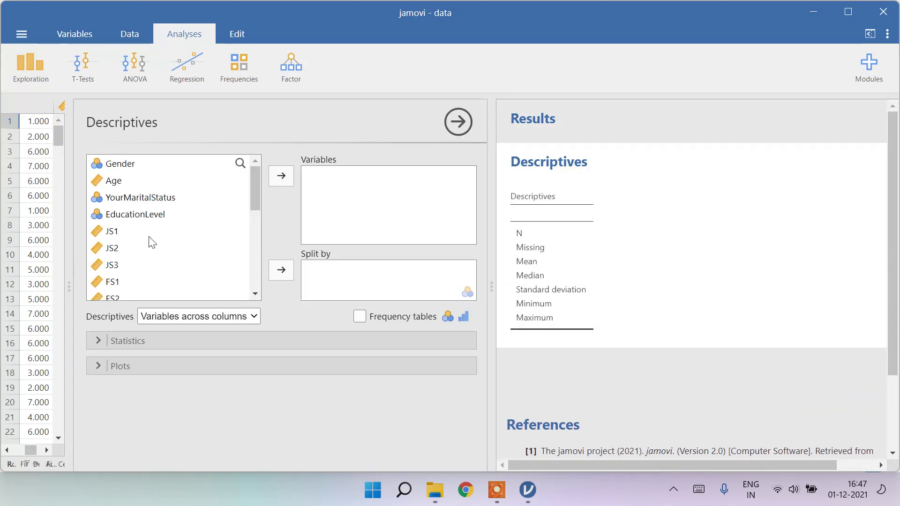
click(114, 181)
click(290, 177)
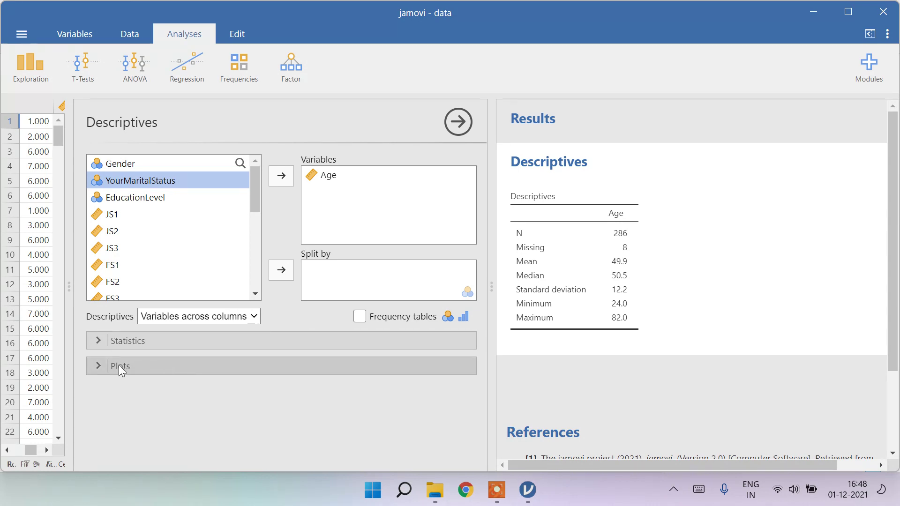
Add Range, Skewness, Kurtosis and the Shapiro-Wilk normality test to the descriptive statistics for Age
click(106, 347)
scroll(140, 363, down, 3)
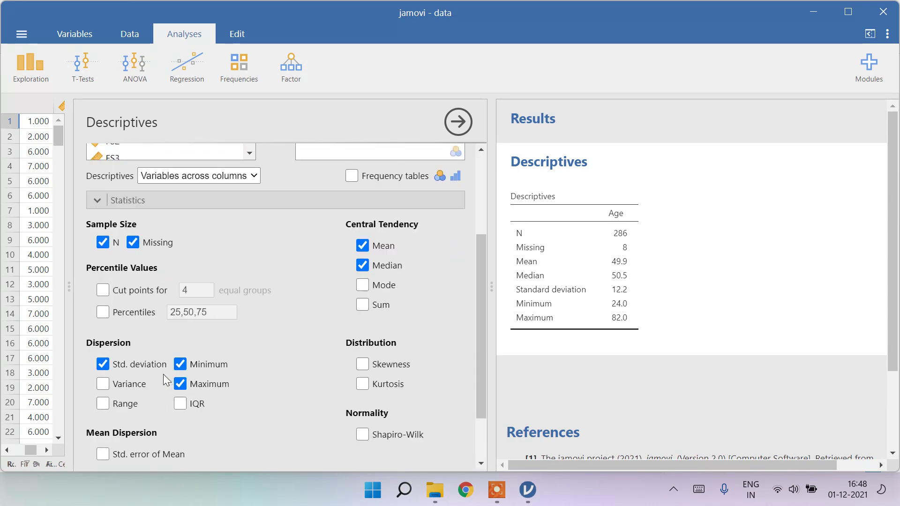
click(104, 406)
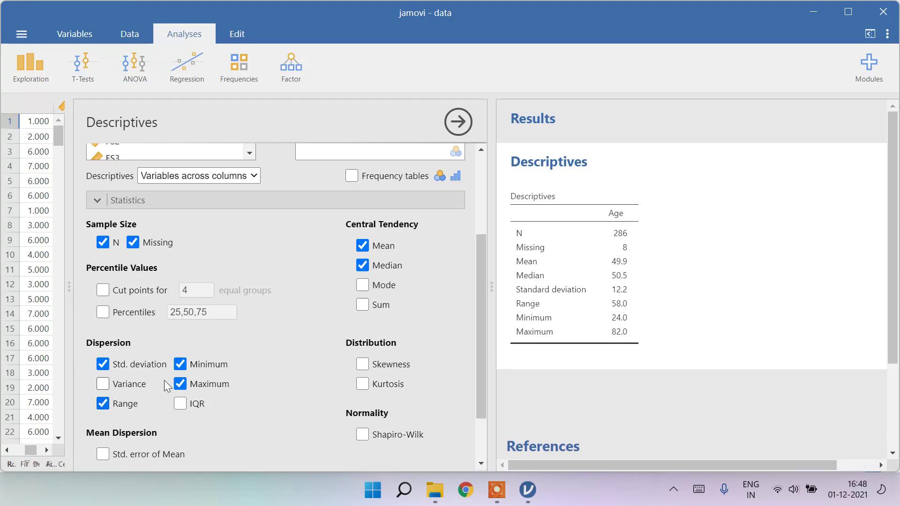
click(363, 365)
click(362, 385)
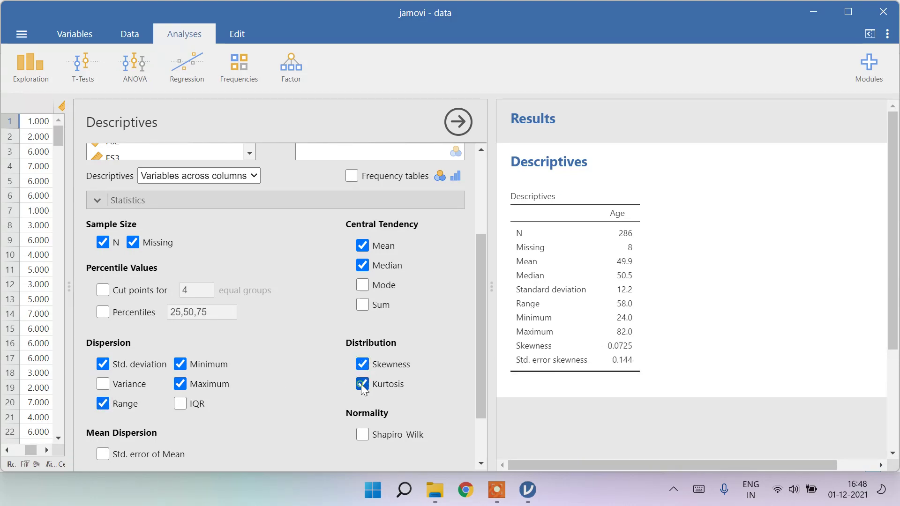
click(362, 435)
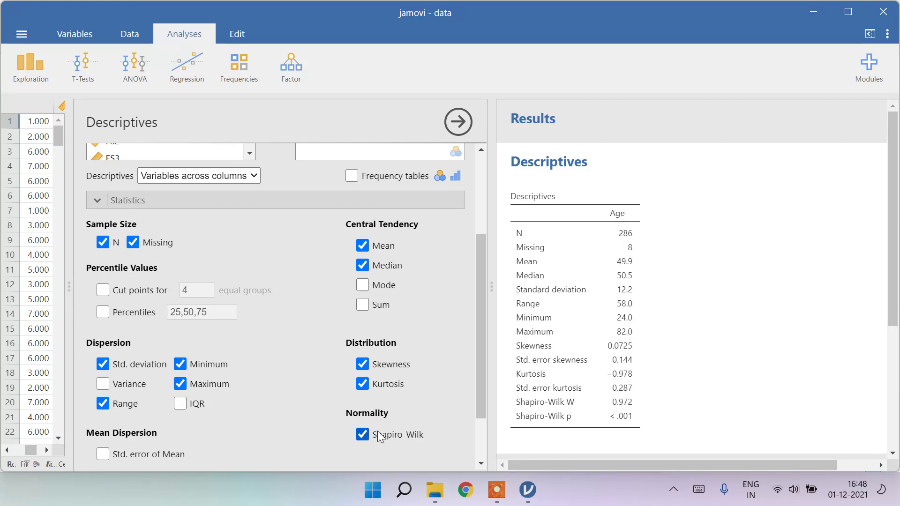
Try the Sum statistic for Age and remove it again
scroll(350, 321, down, 1)
scroll(349, 321, down, 3)
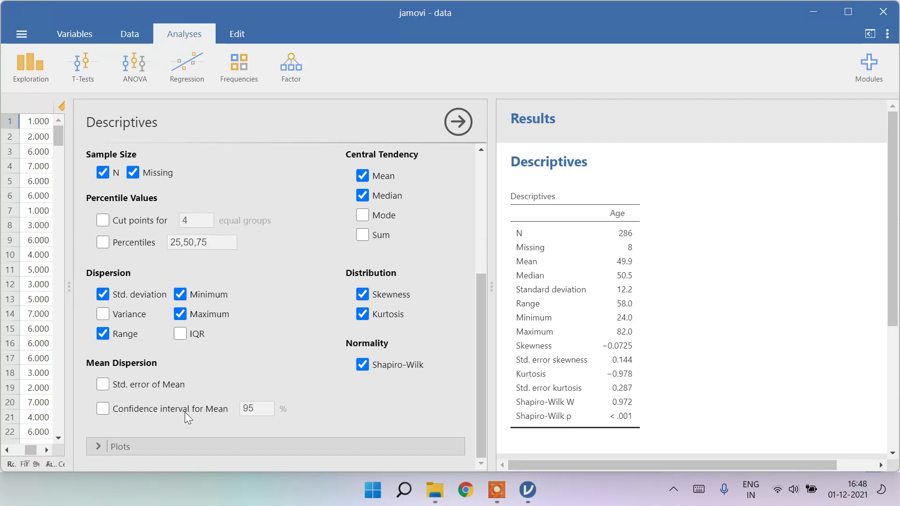
click(367, 237)
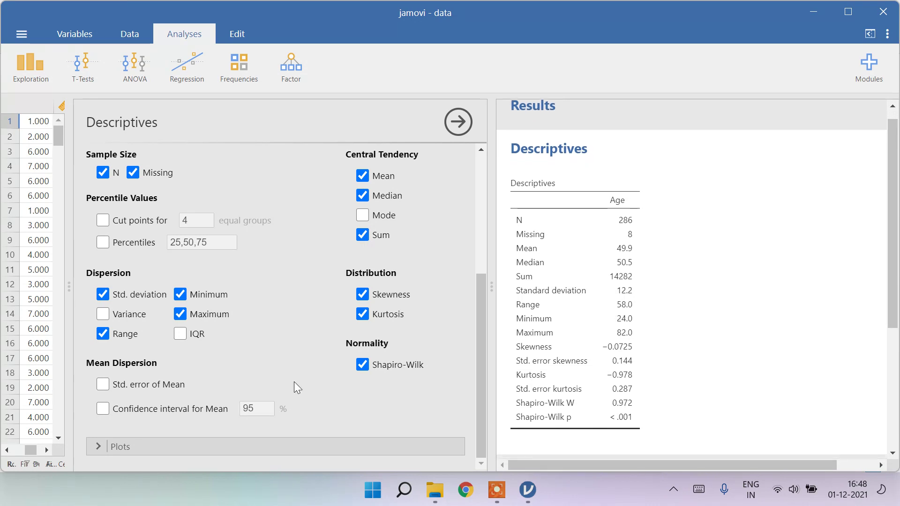
click(369, 237)
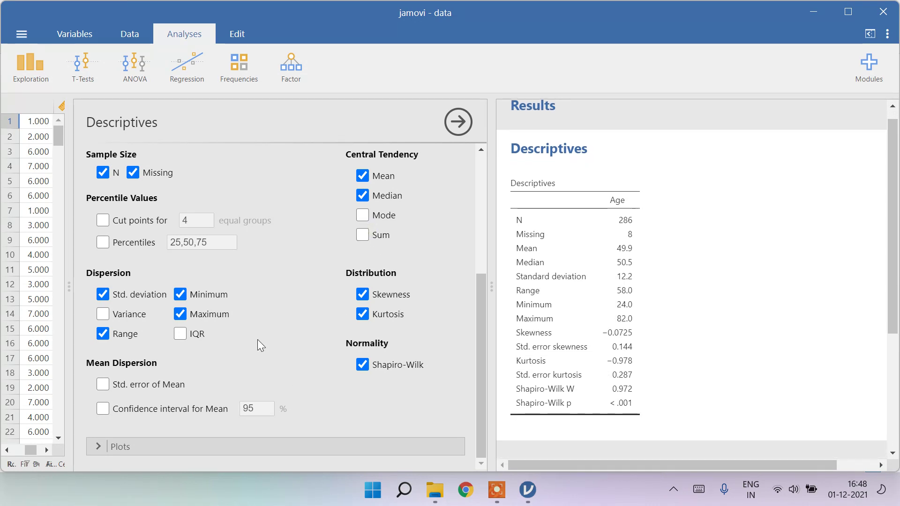
Add a histogram of Age to the descriptives and review it together with the statistics table
click(131, 444)
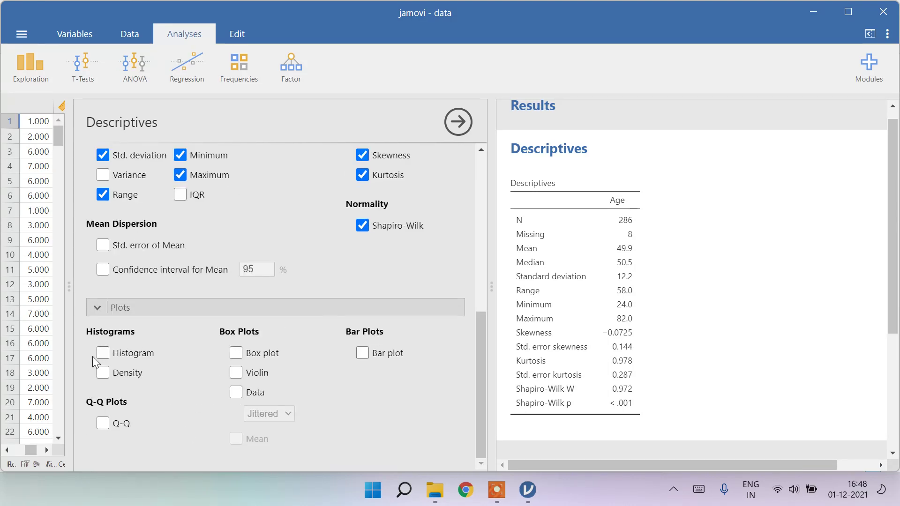
click(103, 355)
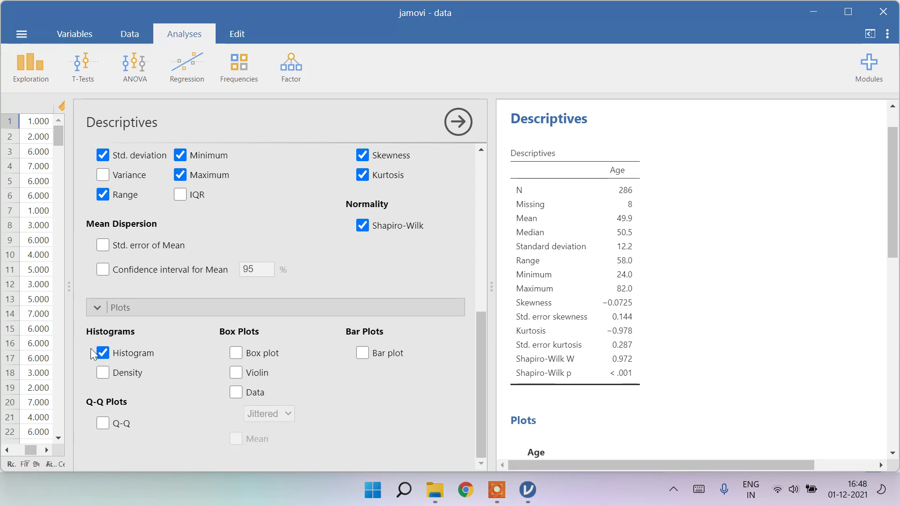
scroll(578, 326, down, 5)
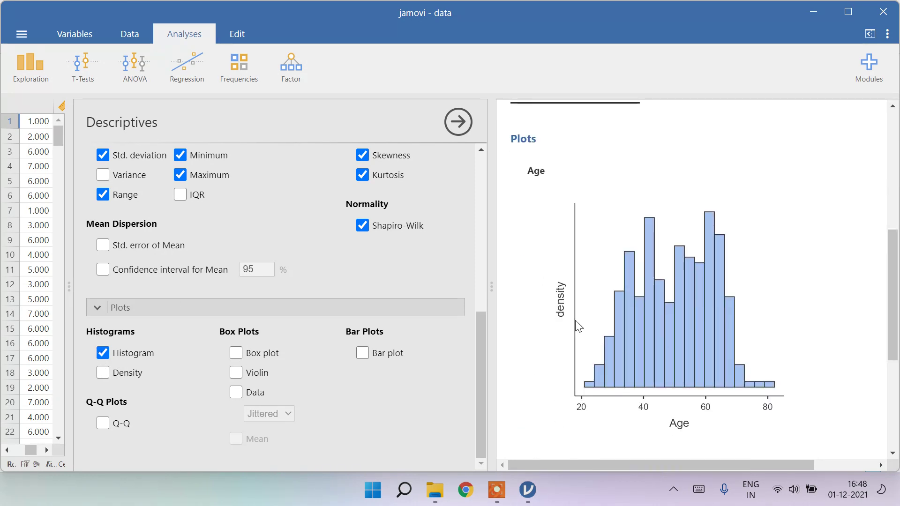
scroll(688, 296, up, 3)
scroll(665, 255, up, 2)
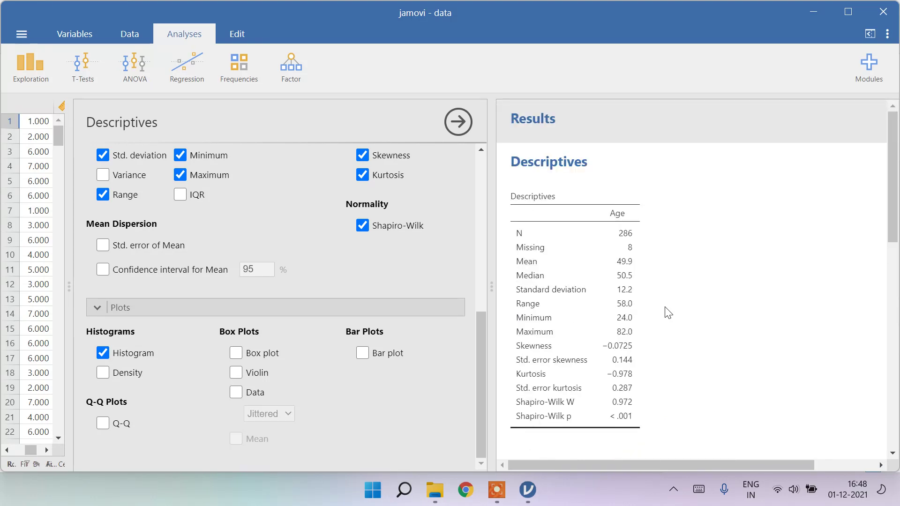
scroll(668, 313, down, 4)
scroll(556, 294, up, 3)
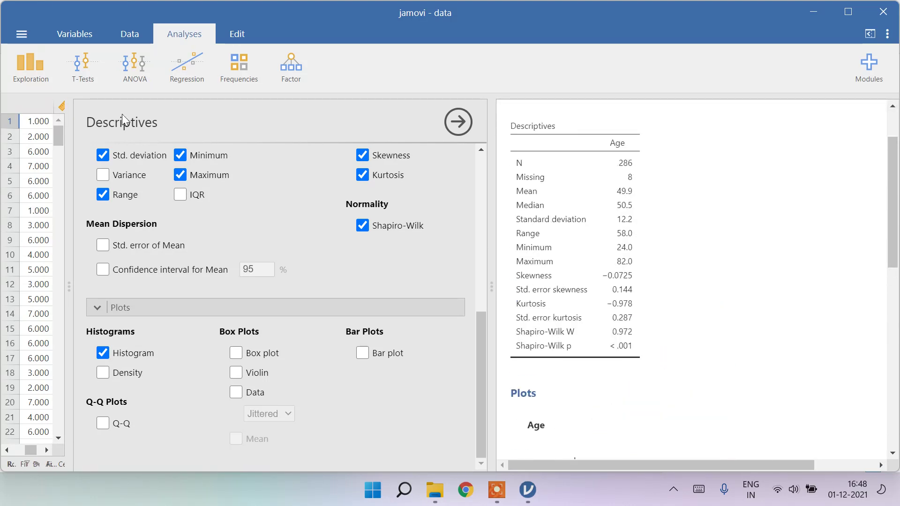
Create an Independent Samples T-Test with WFB as the dependent variable and Gender as the grouping variable
click(79, 75)
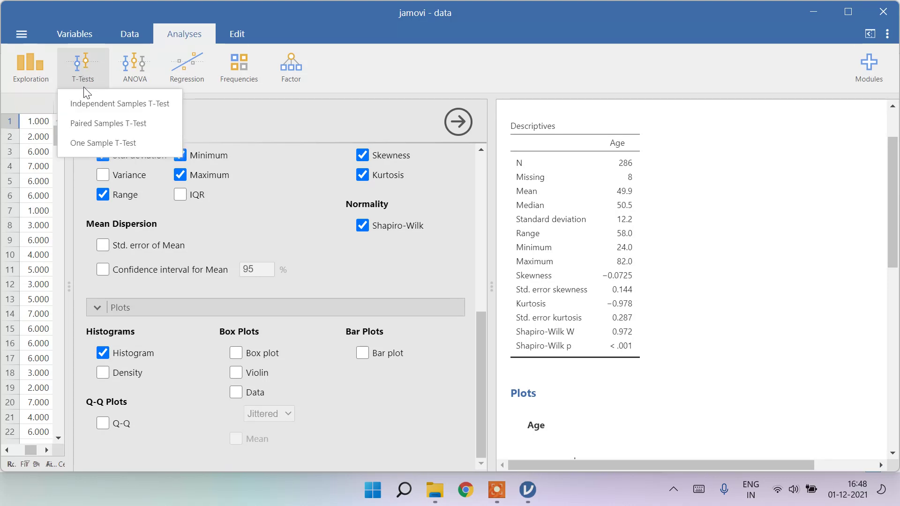
click(106, 103)
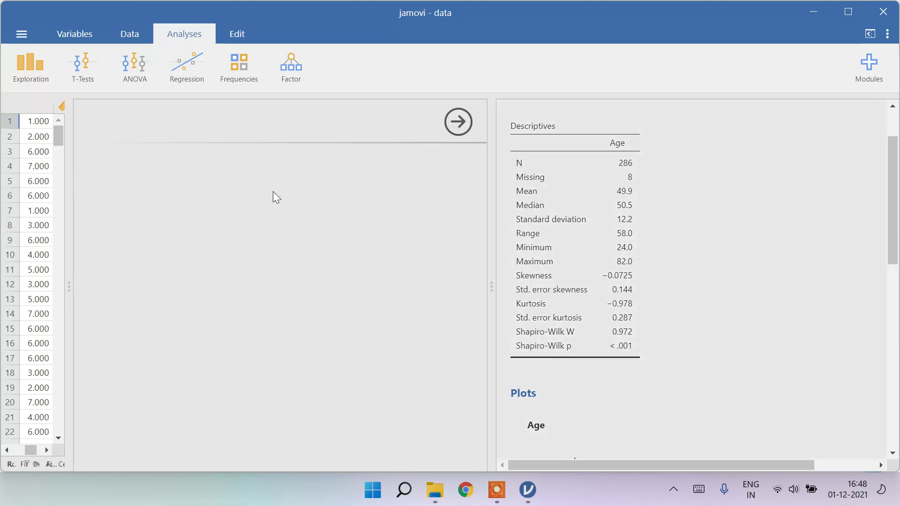
click(113, 168)
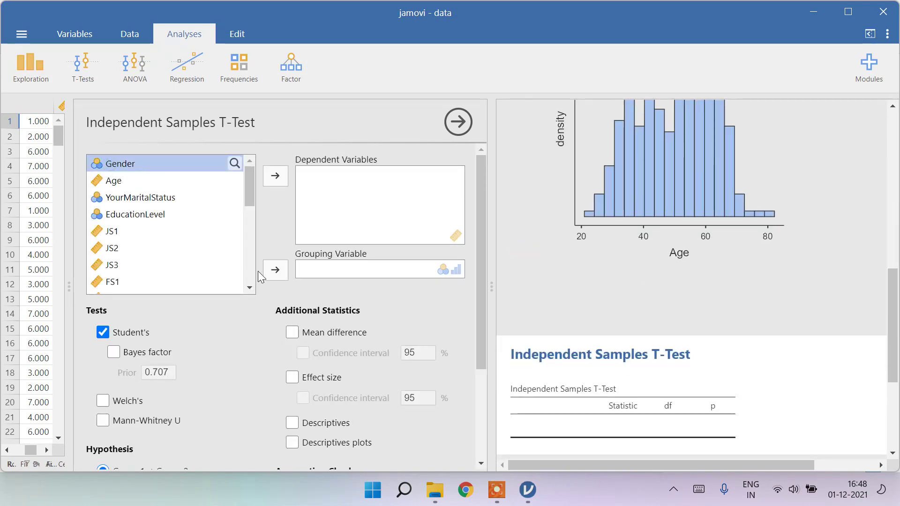
click(276, 270)
scroll(144, 237, down, 5)
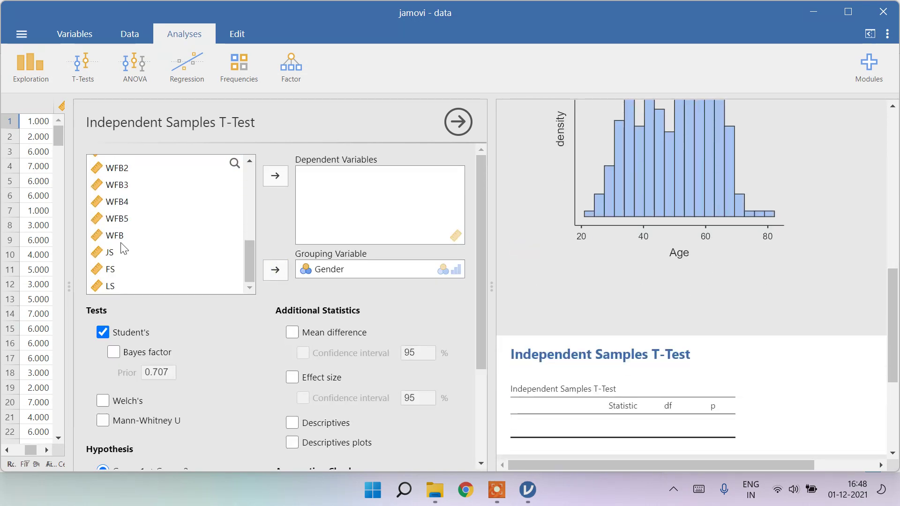
click(121, 241)
click(276, 175)
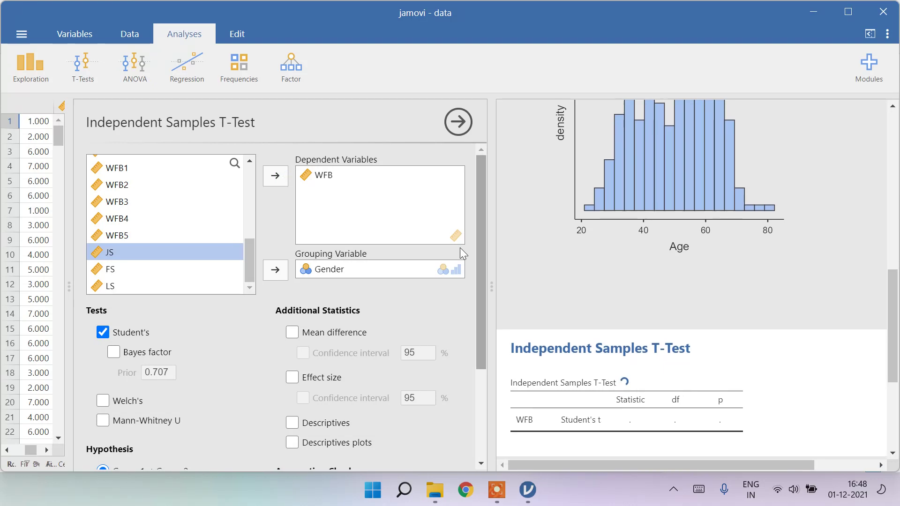
Add group descriptives plus the homogeneity test, normality test and Q-Q plot to the independent samples t-test
scroll(643, 303, down, 3)
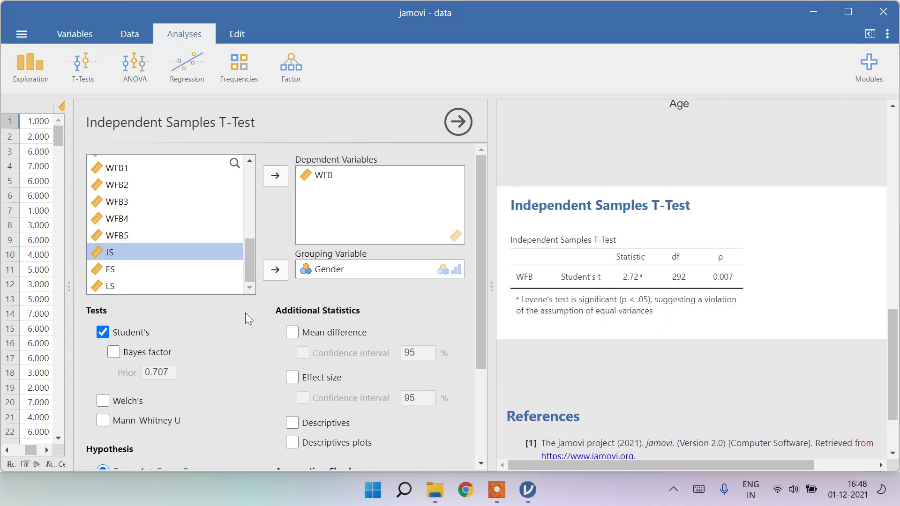
scroll(208, 366, down, 3)
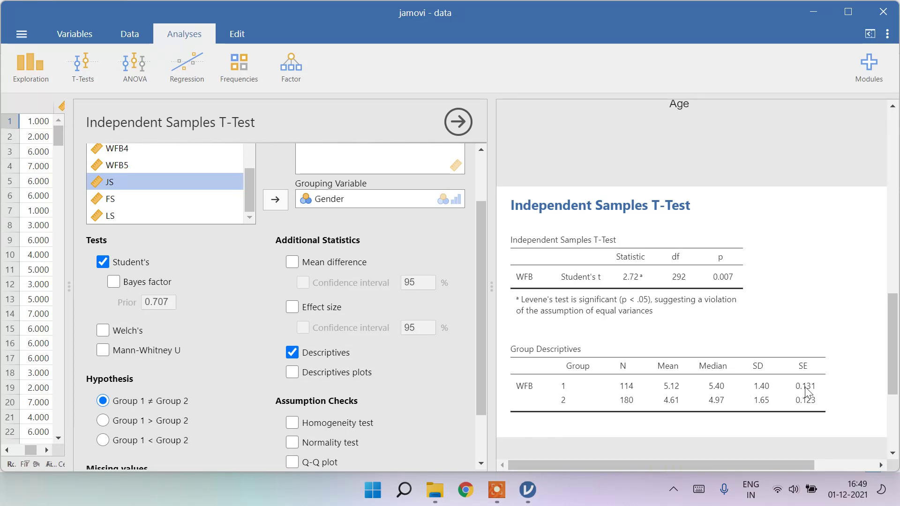
scroll(292, 368, down, 1)
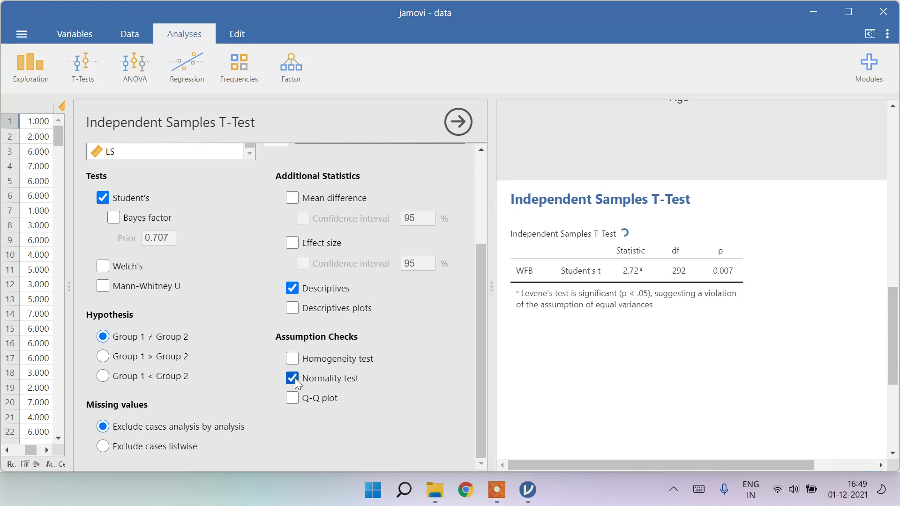
click(287, 363)
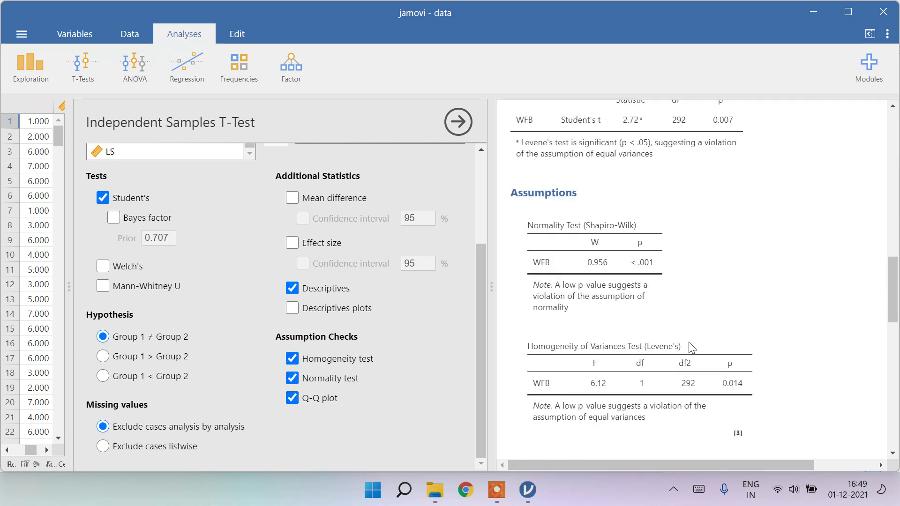
scroll(371, 379, up, 3)
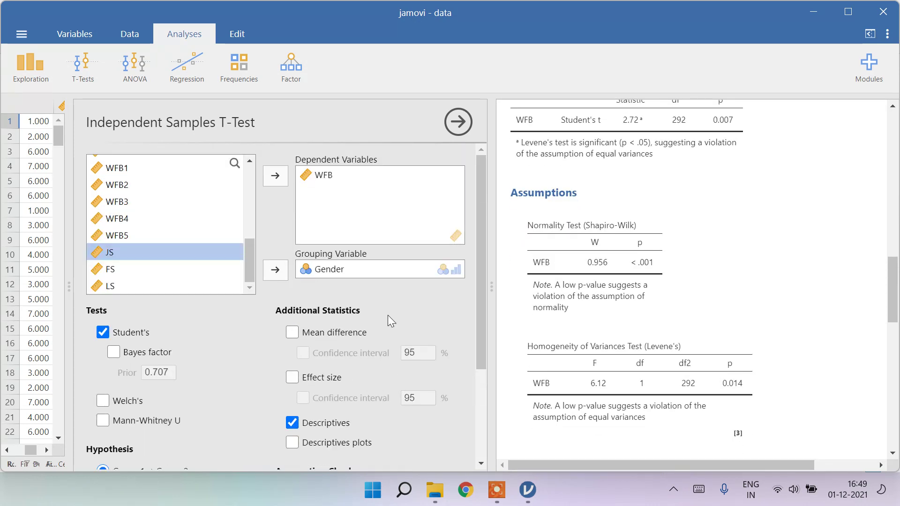
Create a One-Way ANOVA with WFB as the dependent variable and Gender as the grouping variable
click(137, 66)
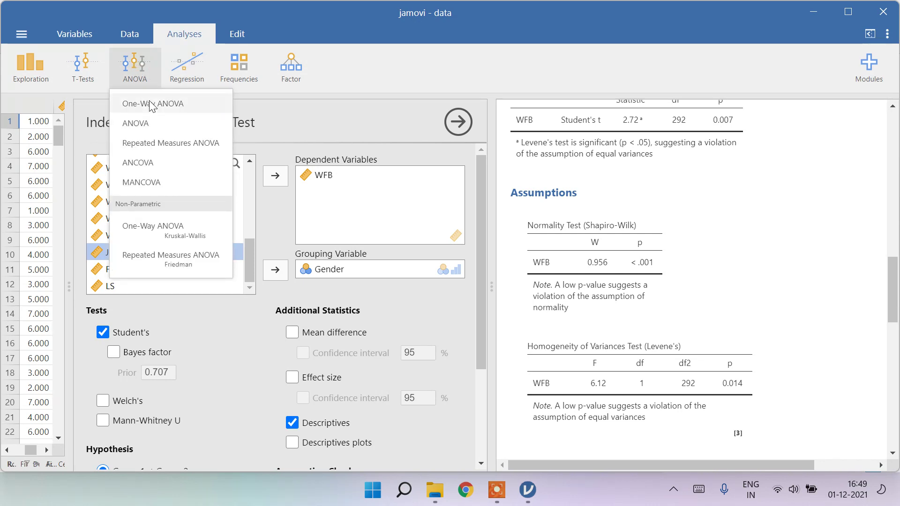
click(149, 100)
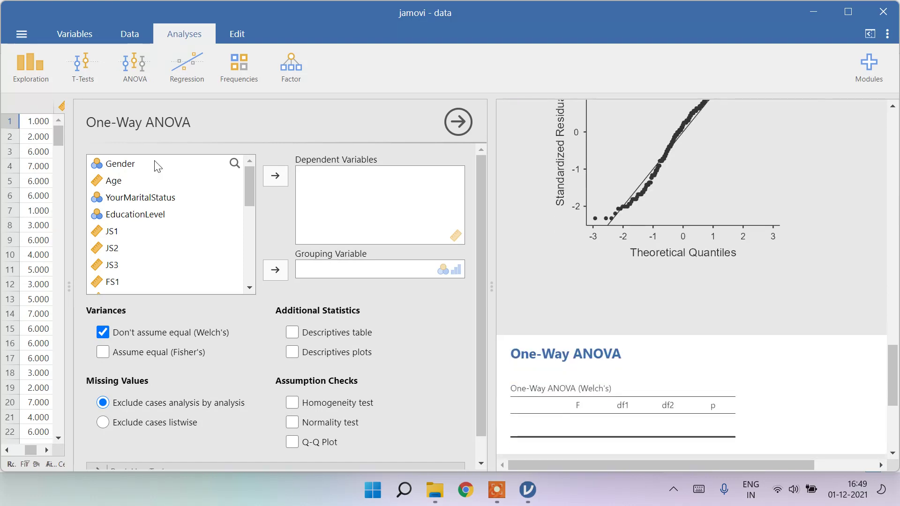
click(134, 164)
click(275, 271)
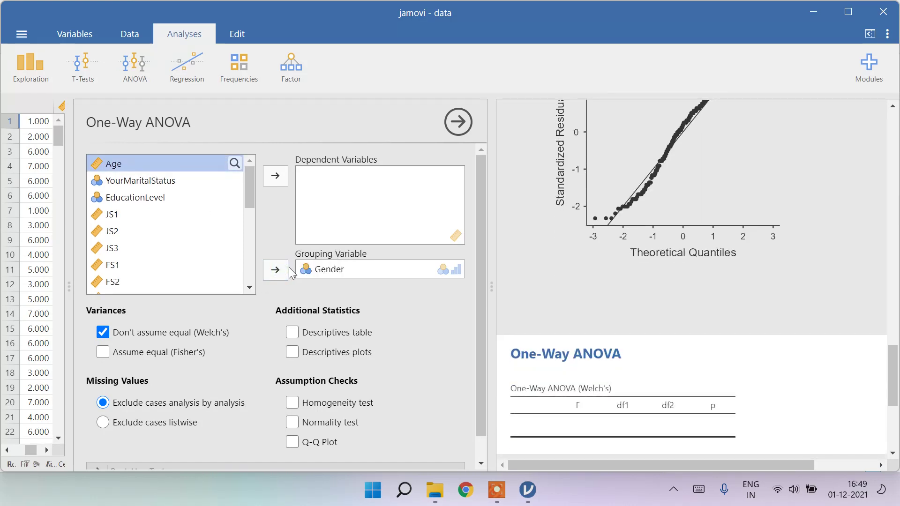
scroll(201, 261, down, 5)
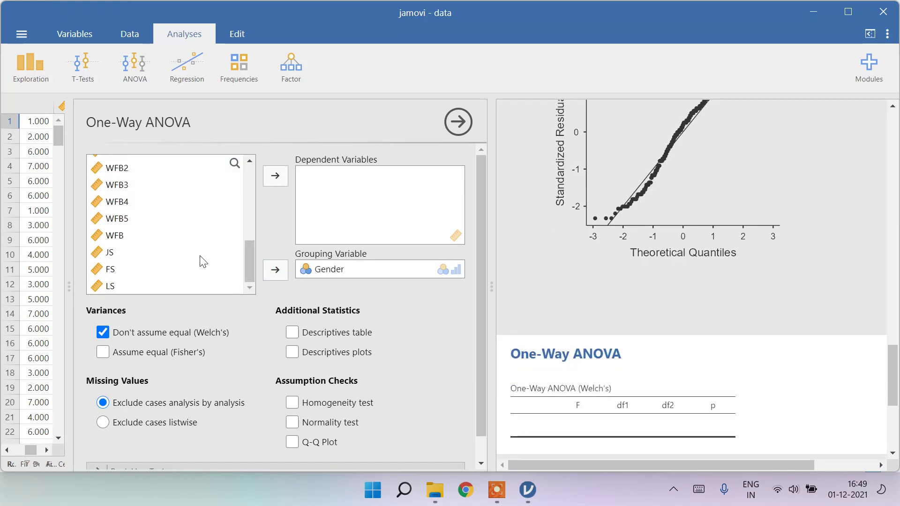
click(118, 239)
click(278, 181)
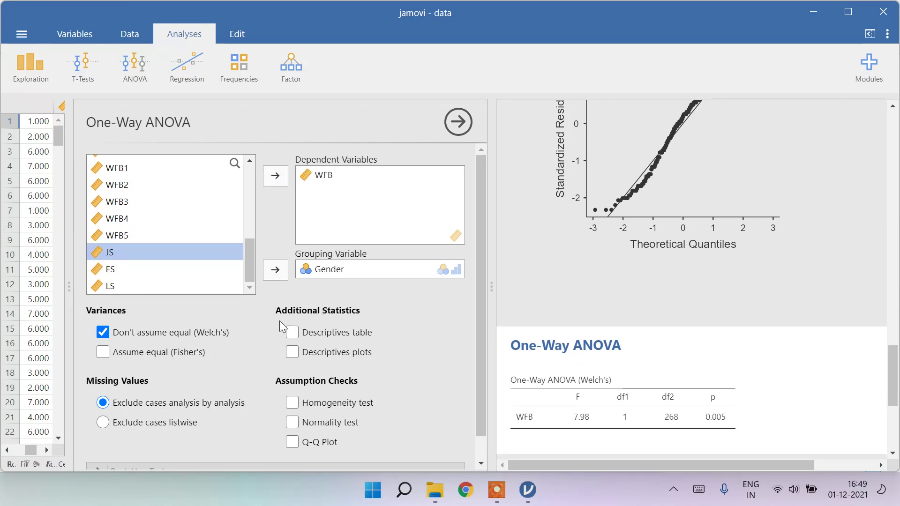
Add the normality test and descriptives table to the One-Way ANOVA and look over its post-hoc test options
scroll(330, 349, down, 1)
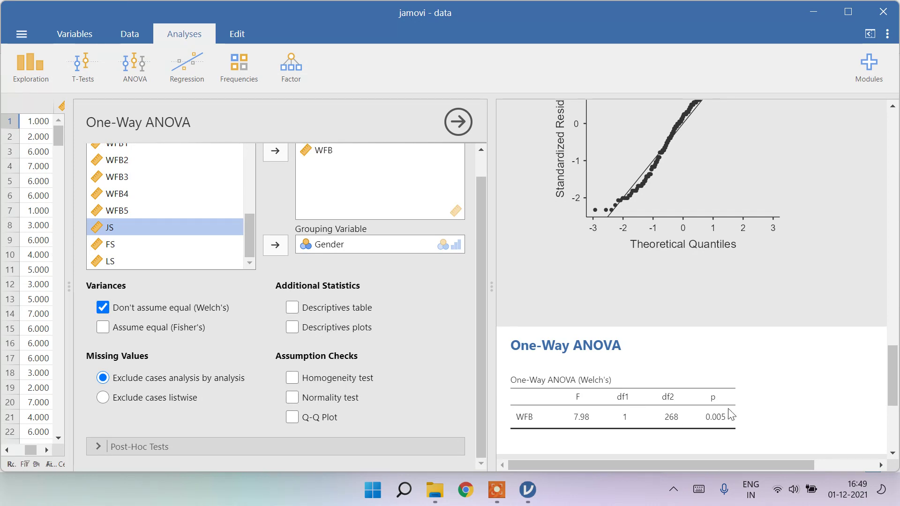
click(293, 398)
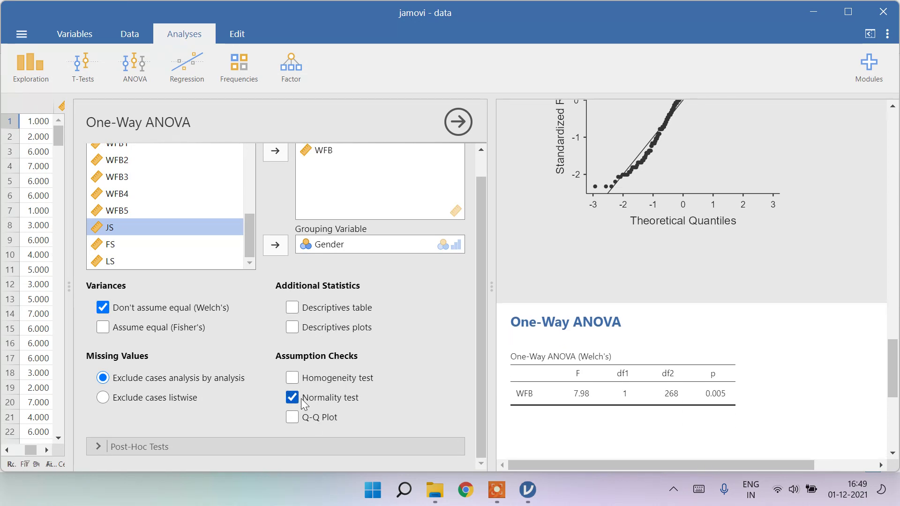
click(292, 307)
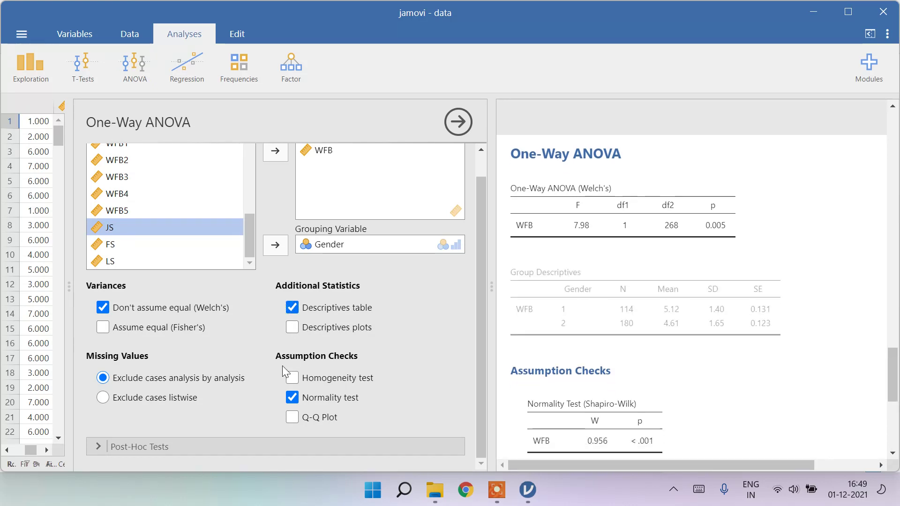
click(134, 445)
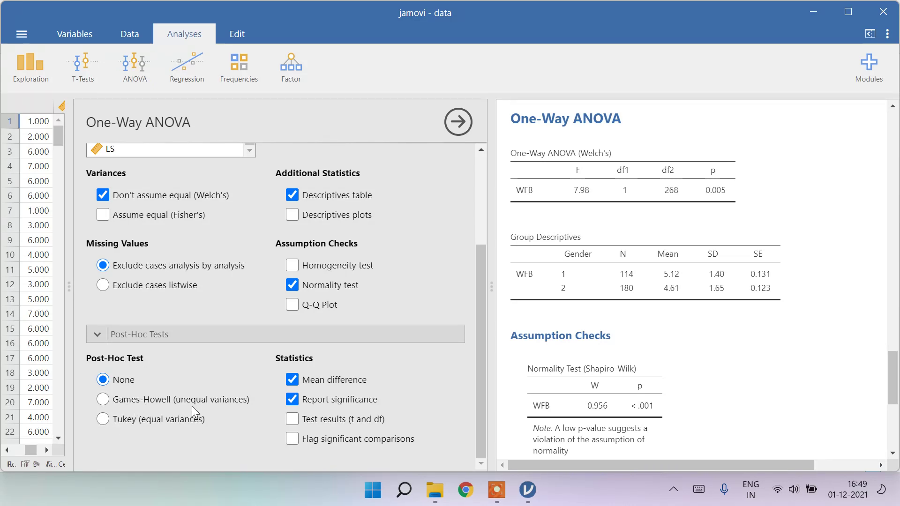
scroll(362, 294, up, 3)
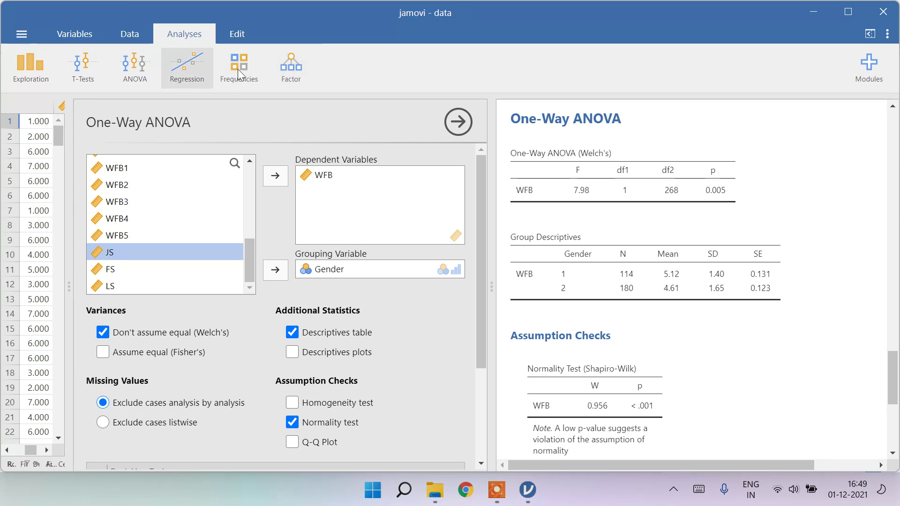
Create a Reliability Analysis with JS1, JS2 and JS3 as its items
click(297, 77)
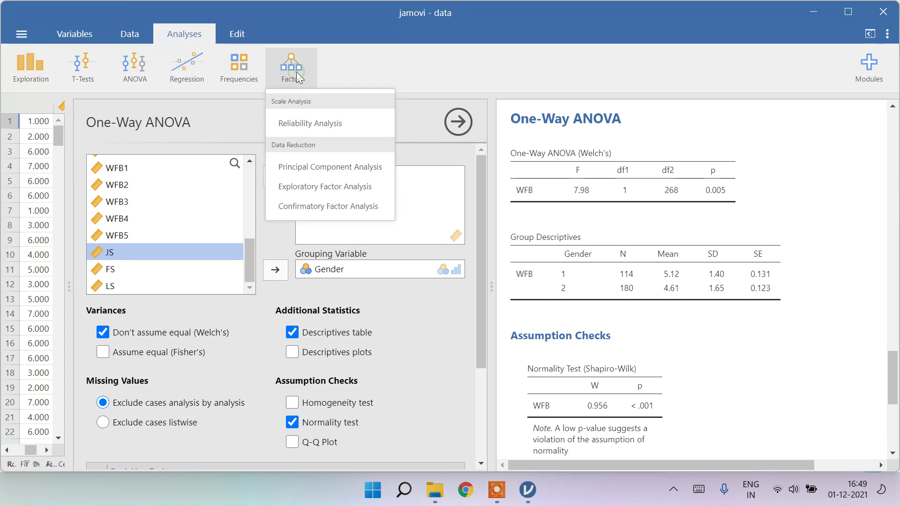
click(326, 124)
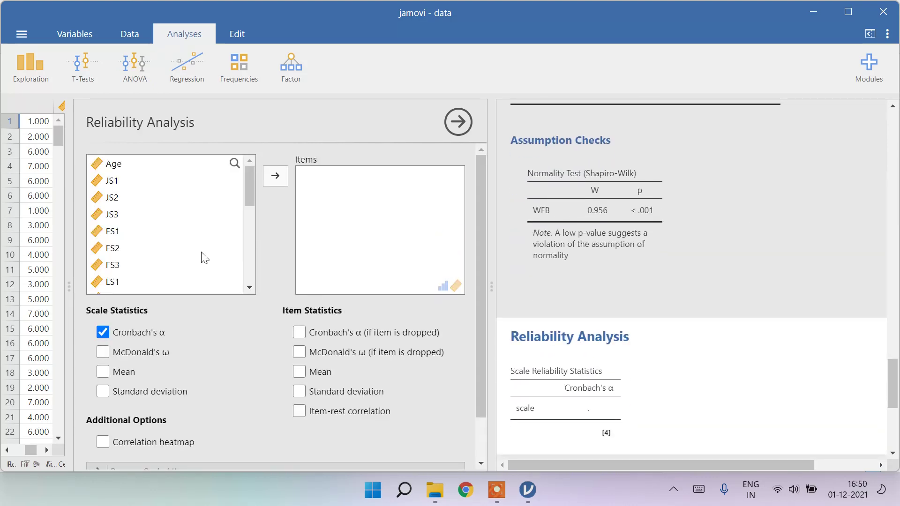
click(112, 180)
click(275, 176)
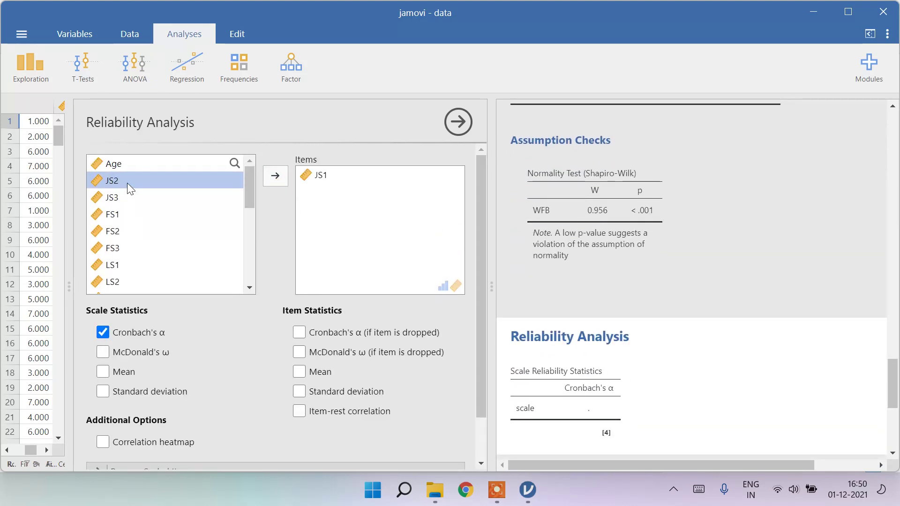
click(276, 177)
click(275, 177)
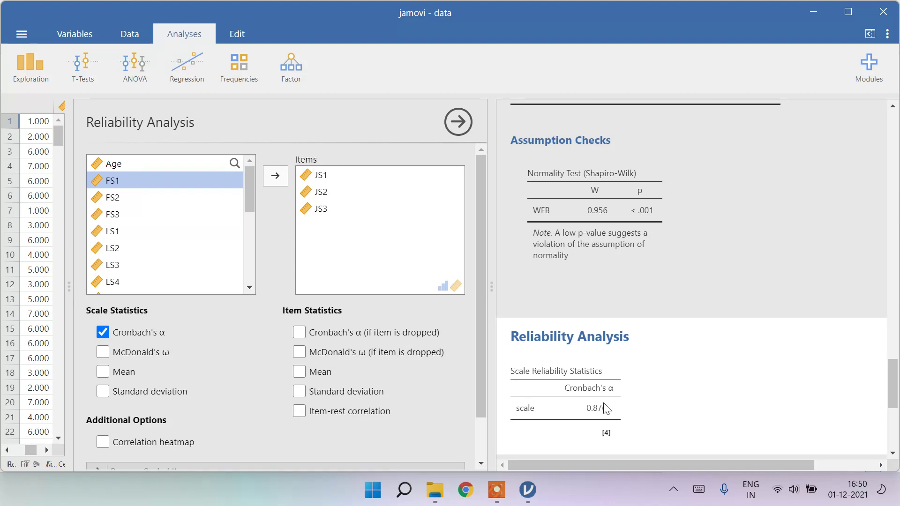
Add McDonald's ω, the scale mean, the scale standard deviation and a correlation heatmap to the reliability analysis
click(103, 353)
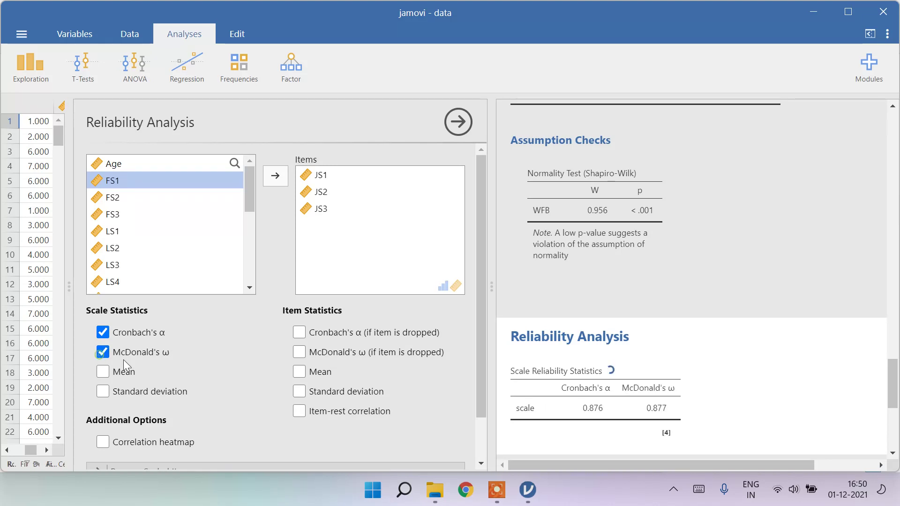
click(102, 372)
click(103, 392)
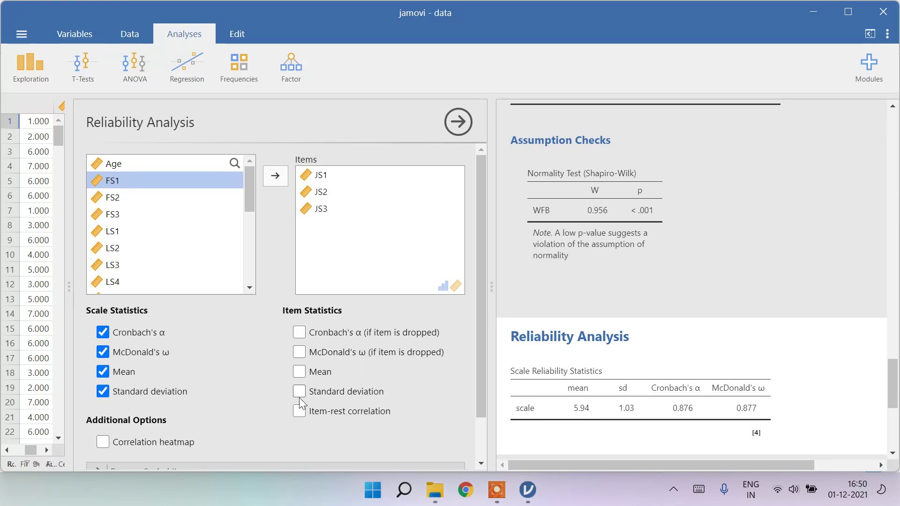
click(103, 442)
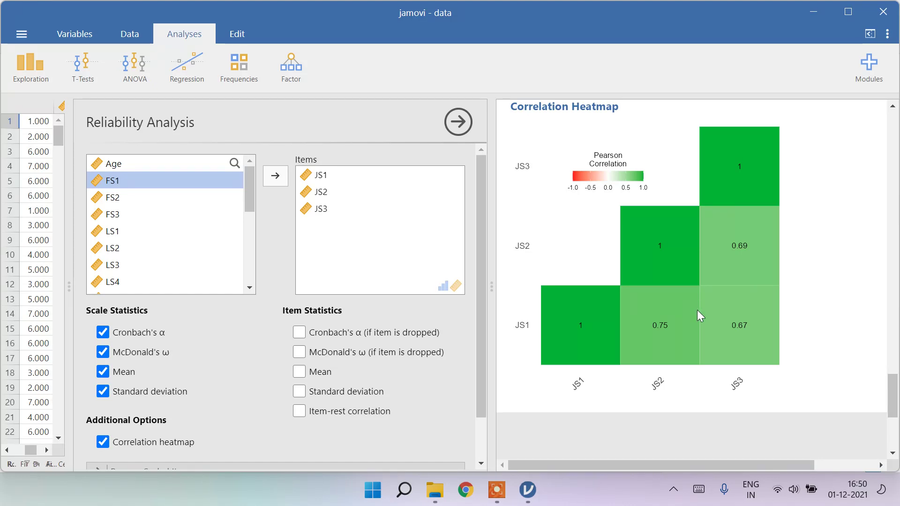
Create an Exploratory Factor Analysis with JS1, JS2 and JS3 as variables
click(291, 68)
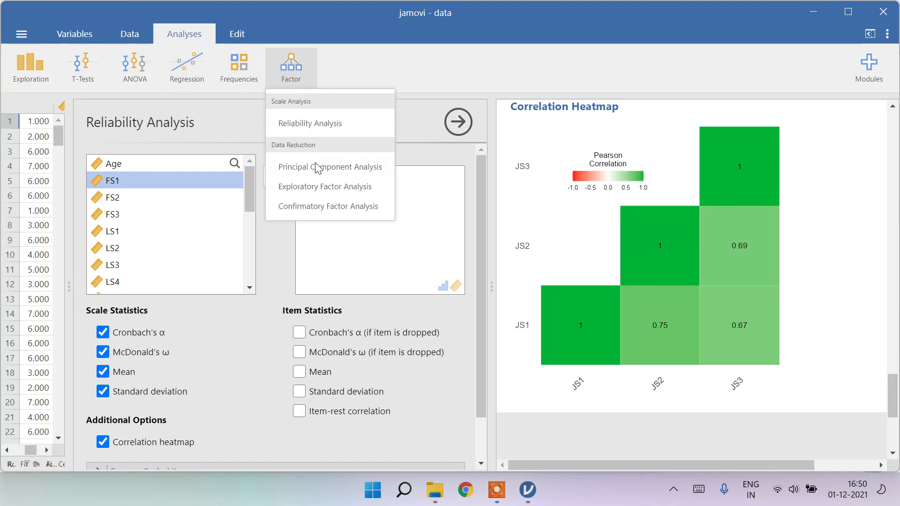
click(319, 192)
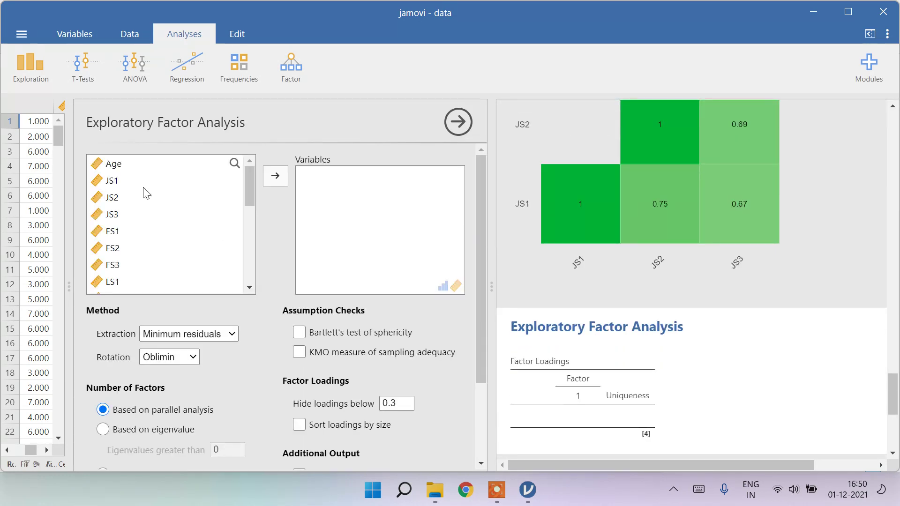
drag(123, 180, 123, 215)
click(283, 182)
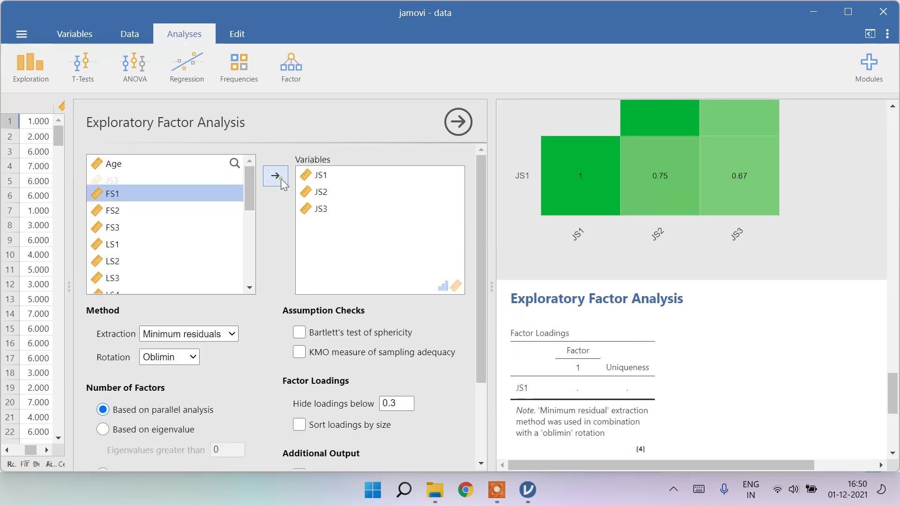
Add FS1 to FS3, LS1 to LS5 and WFB1 to WFB5 to the factor analysis variables
click(276, 176)
click(275, 176)
click(275, 176)
click(276, 176)
click(276, 176)
click(276, 176)
click(275, 176)
click(275, 176)
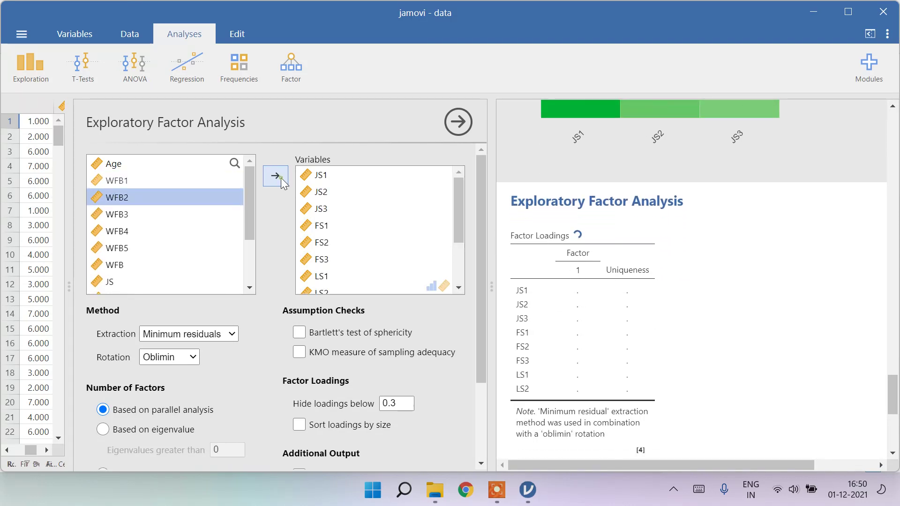
click(282, 179)
click(281, 179)
click(281, 179)
click(281, 179)
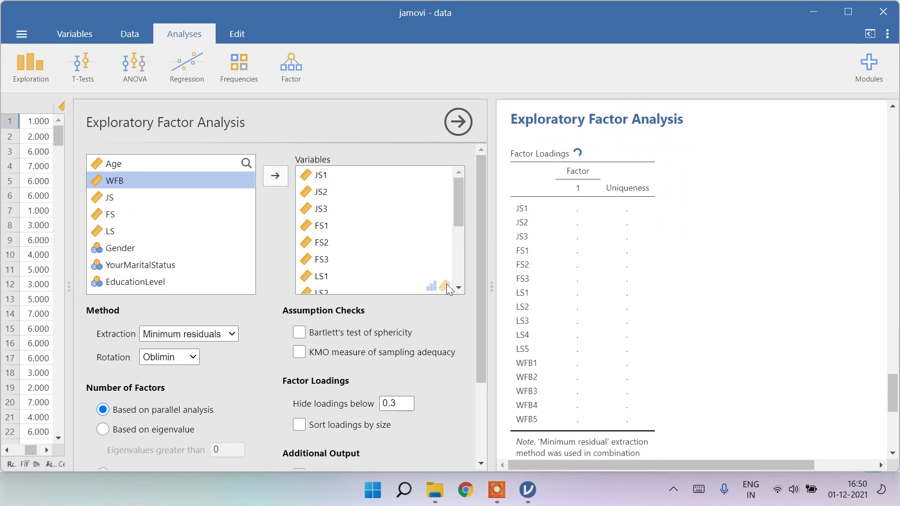
Try Maximum likelihood extraction for the factor analysis and set the extraction method to Principal axis
scroll(267, 361, down, 2)
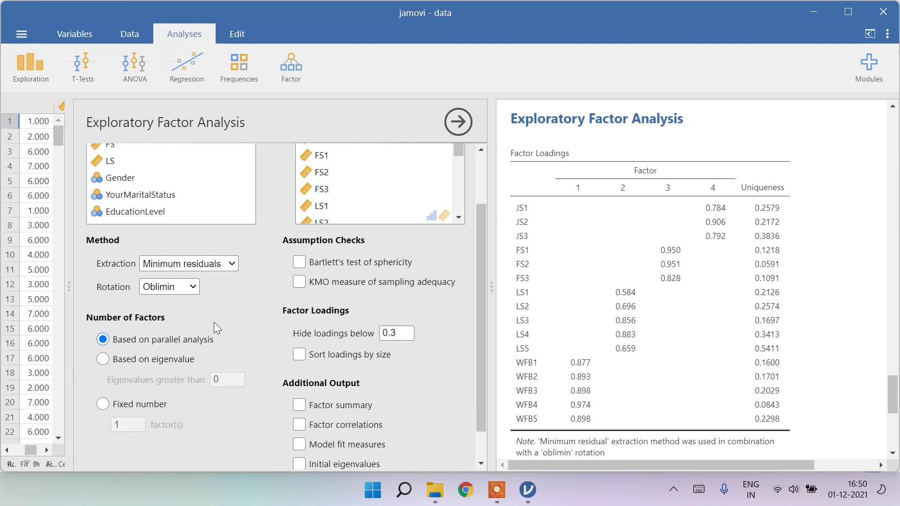
click(209, 266)
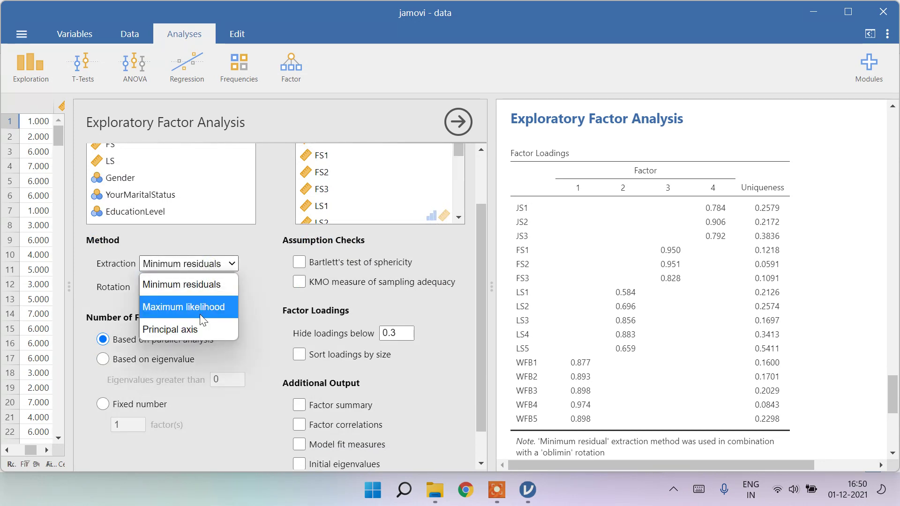
click(202, 320)
click(197, 266)
click(193, 329)
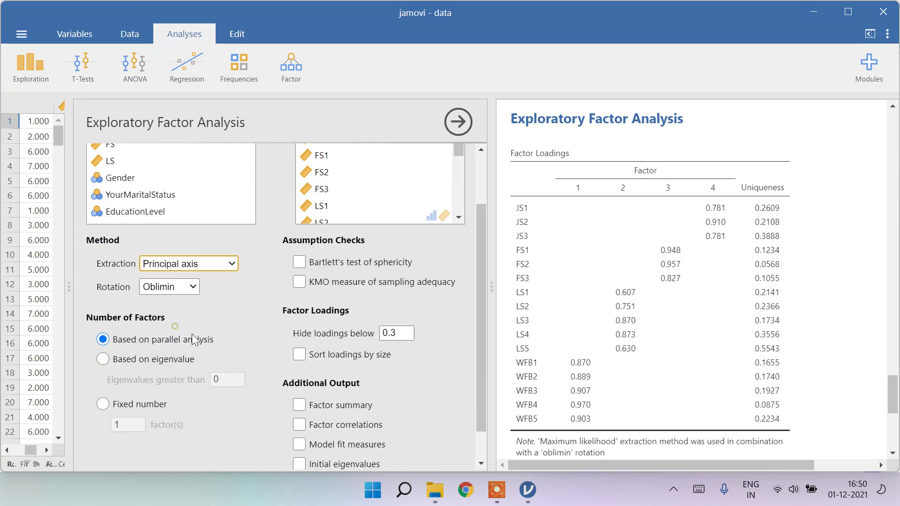
Set the factor rotation to Promax and enable Bartlett's test of sphericity and the KMO measure of sampling adequacy
click(190, 287)
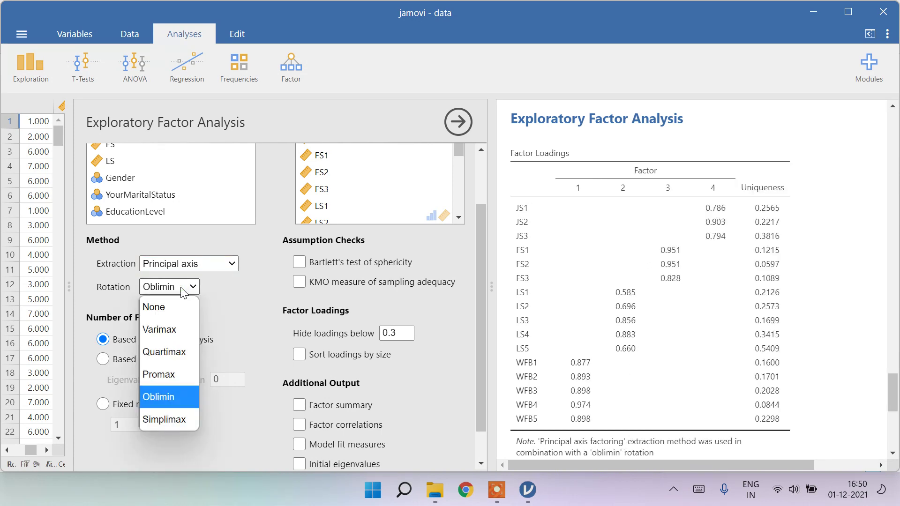
click(175, 375)
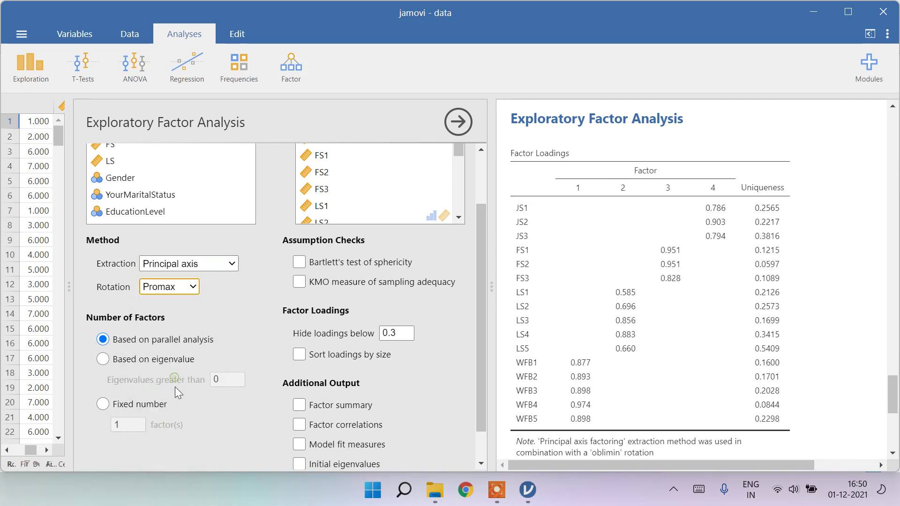
click(304, 262)
click(302, 283)
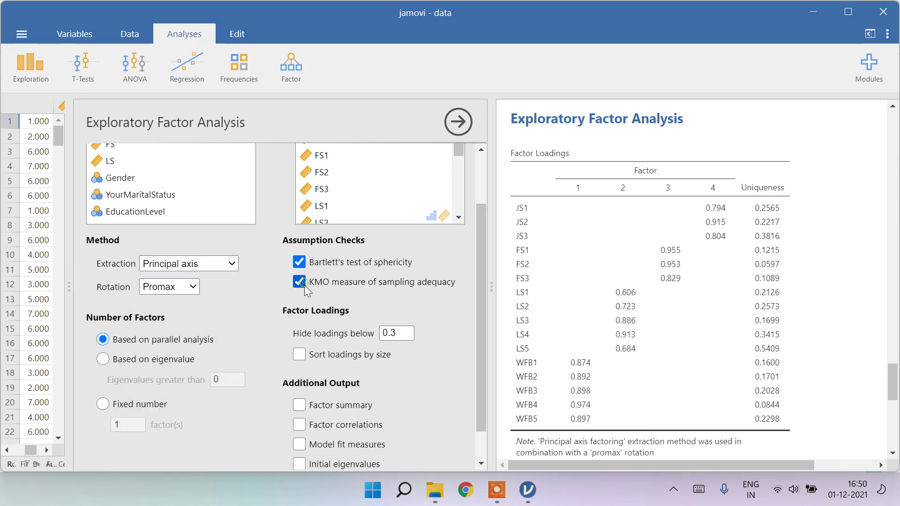
Base the number of factors on a fixed number of 4
click(159, 406)
click(105, 406)
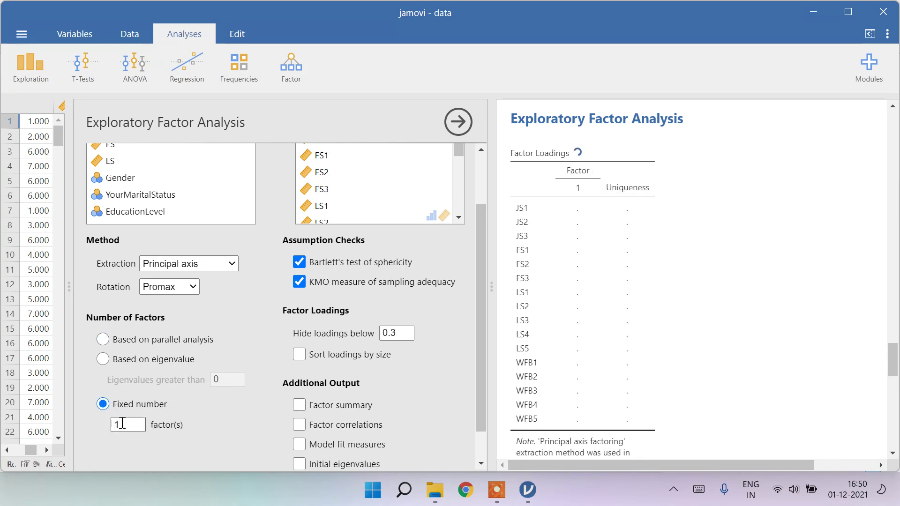
drag(126, 424, 109, 424)
text(4)
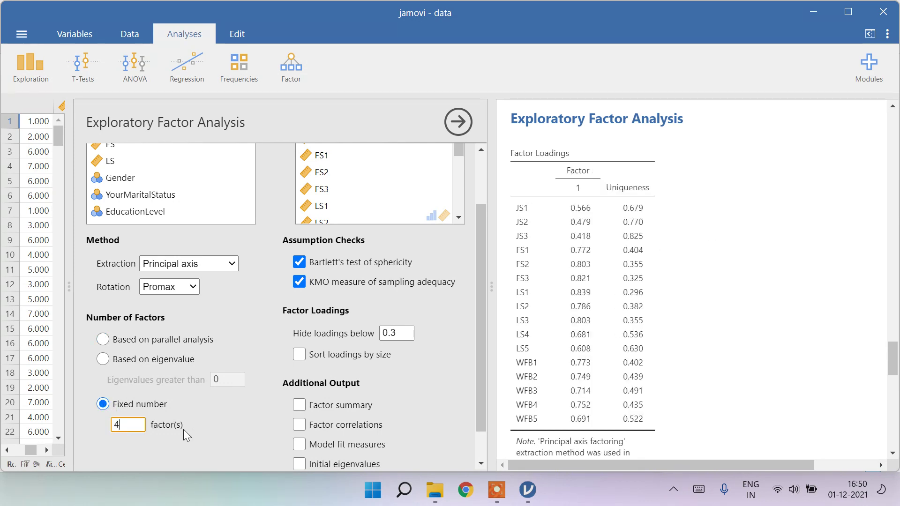
click(186, 429)
Hide factor loadings below 0.5 in the exploratory factor analysis
scroll(246, 398, down, 1)
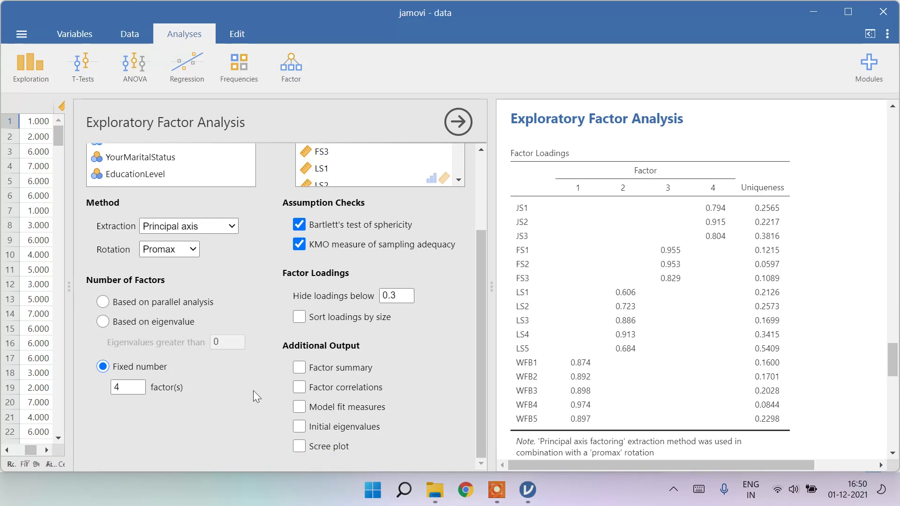
click(403, 295)
key(BackSpace)
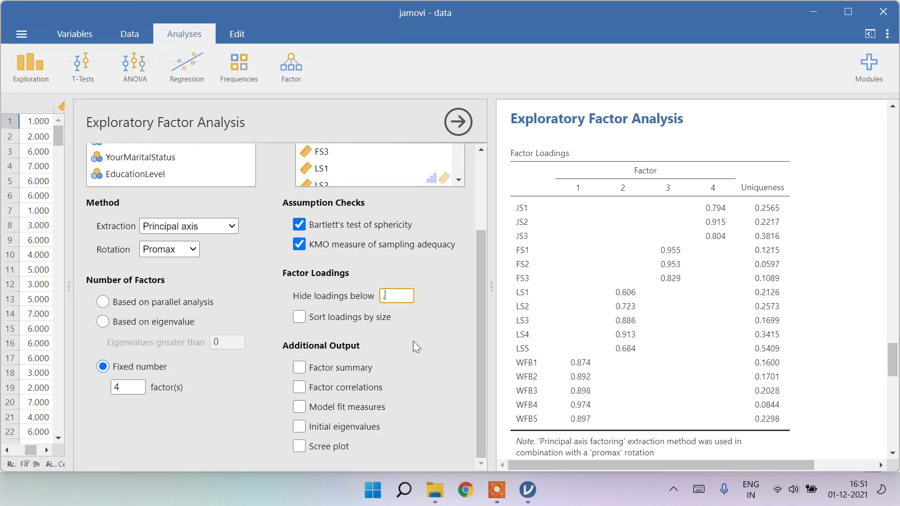
text(0.5)
key(Return)
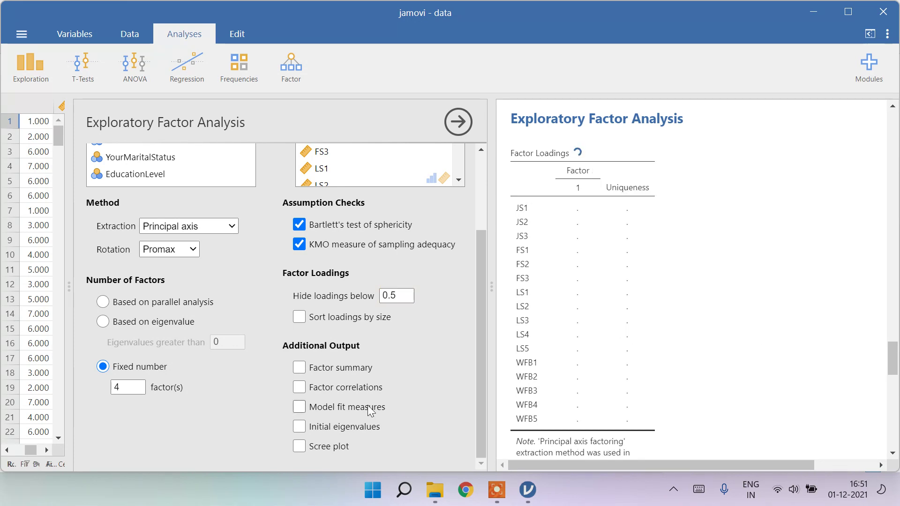
Add the factor summary, factor correlations, model fit measures and scree plot to the factor analysis and review the output
click(297, 388)
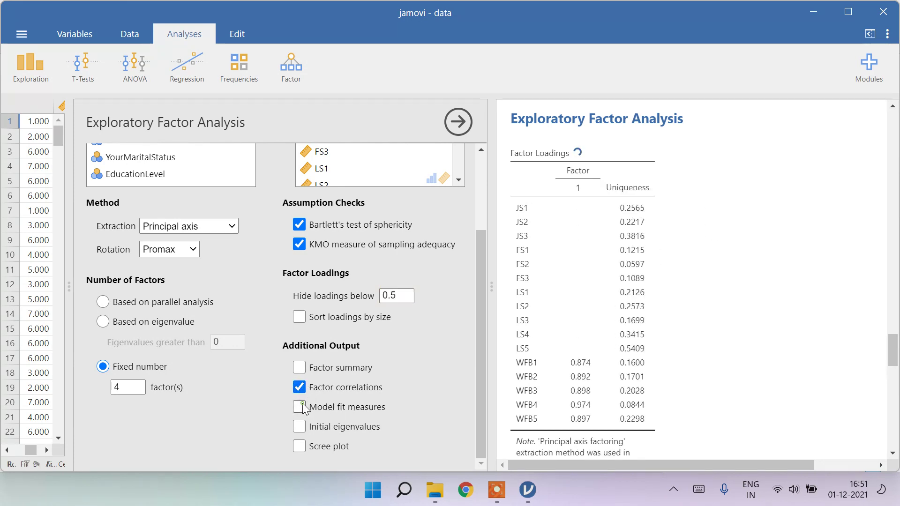
click(298, 407)
click(309, 447)
click(302, 368)
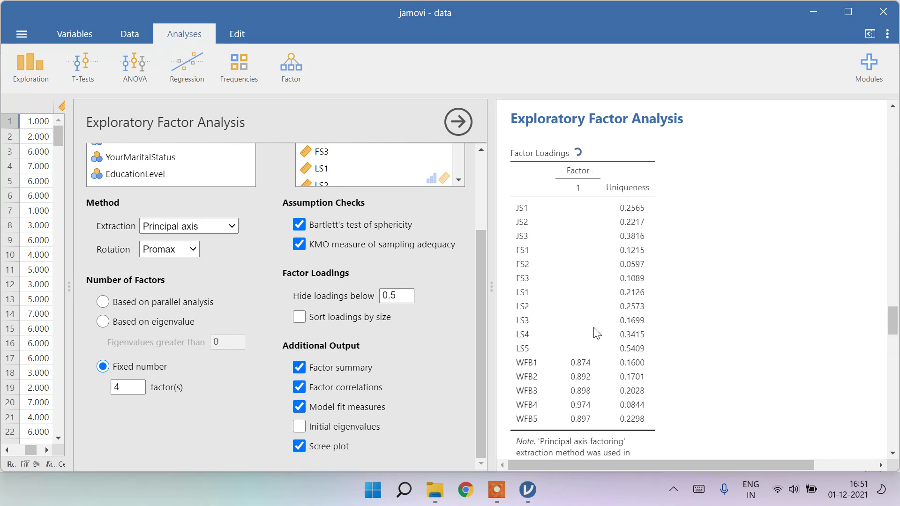
scroll(692, 309, down, 10)
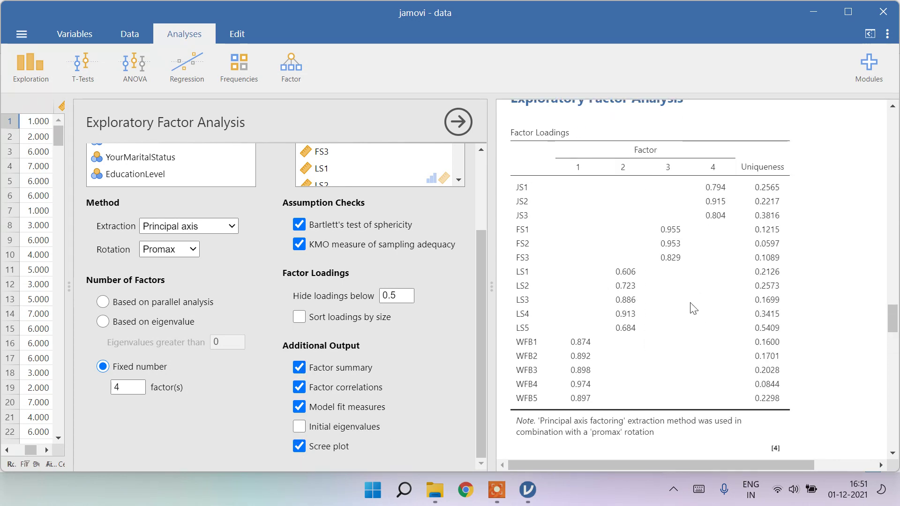
scroll(692, 310, down, 5)
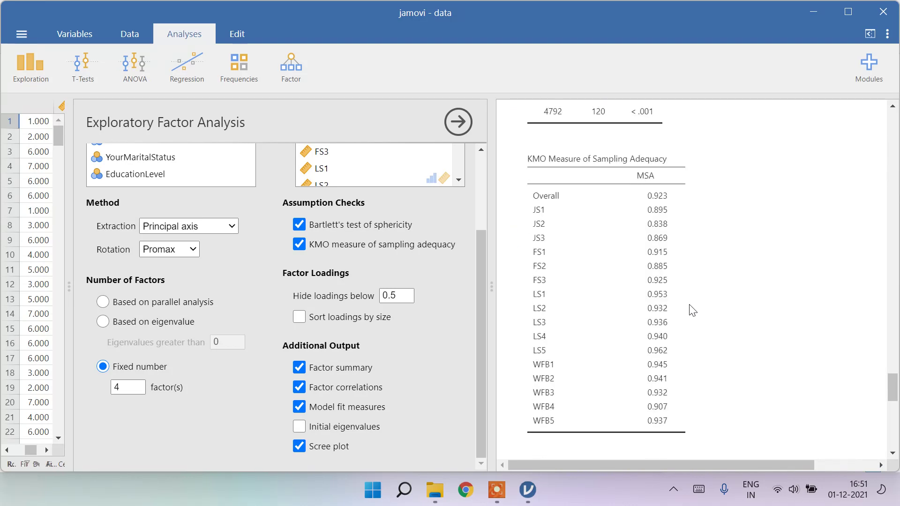
scroll(692, 310, up, 10)
scroll(691, 309, up, 6)
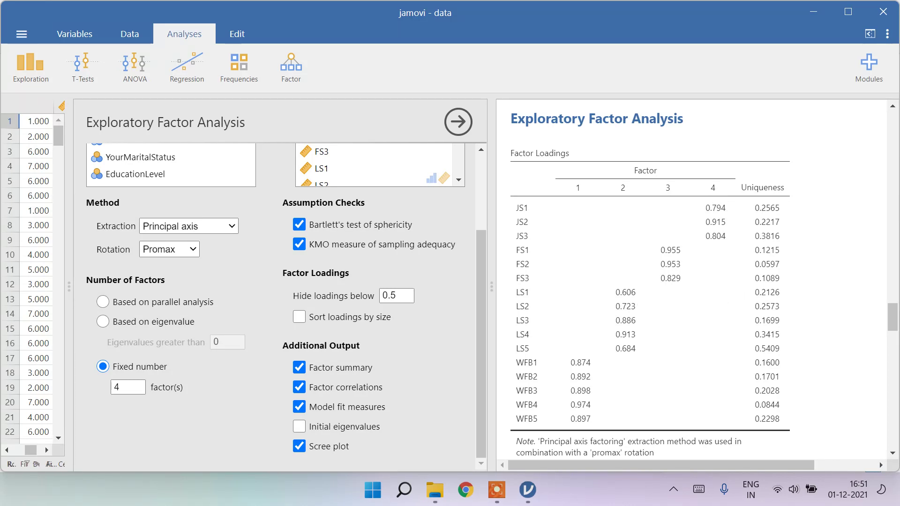
Create a Correlation Matrix with WFB, JS, FS and LS as variables
click(183, 65)
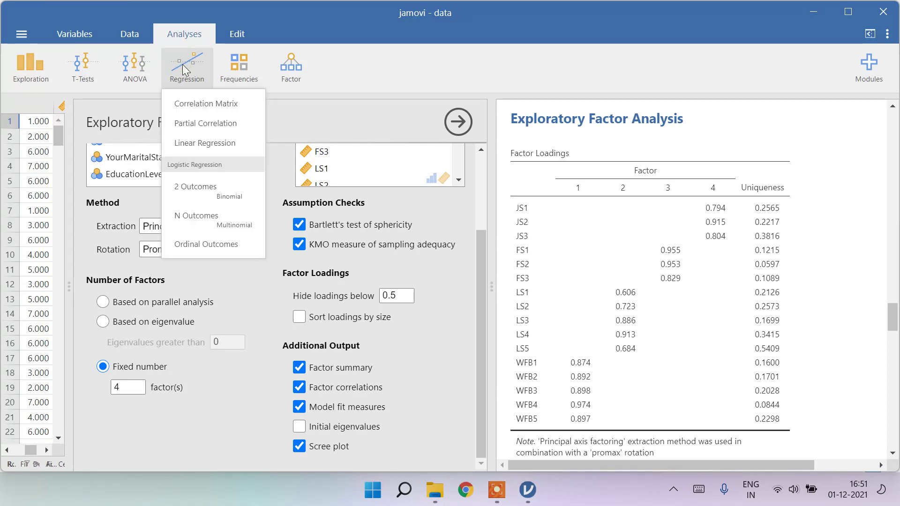
click(202, 105)
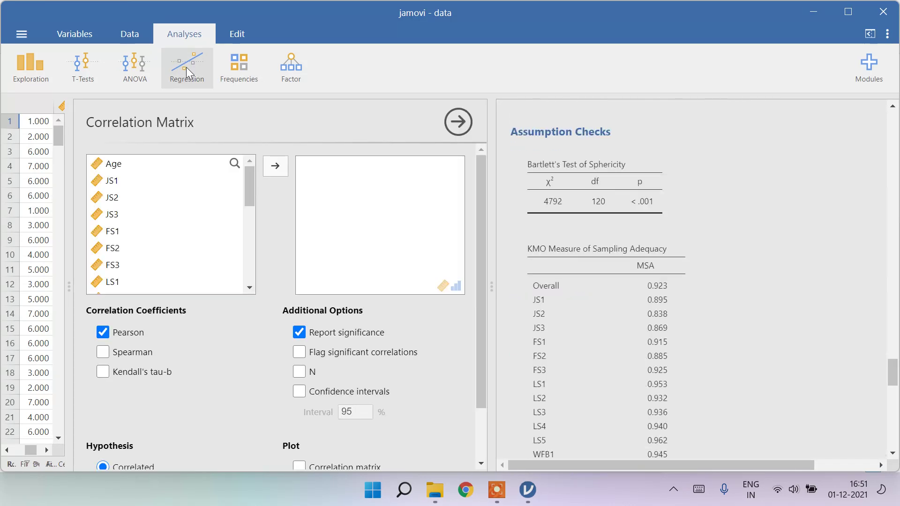
scroll(200, 212, down, 5)
click(121, 188)
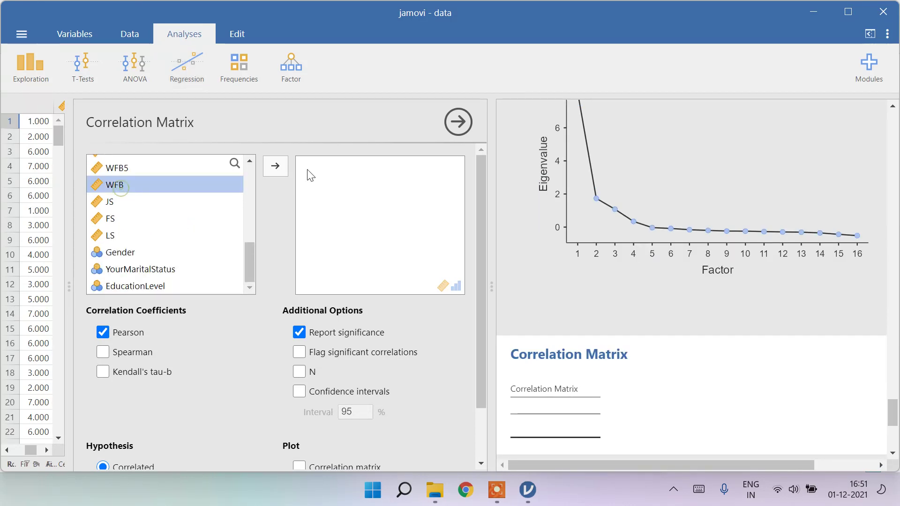
click(275, 169)
click(272, 171)
click(275, 166)
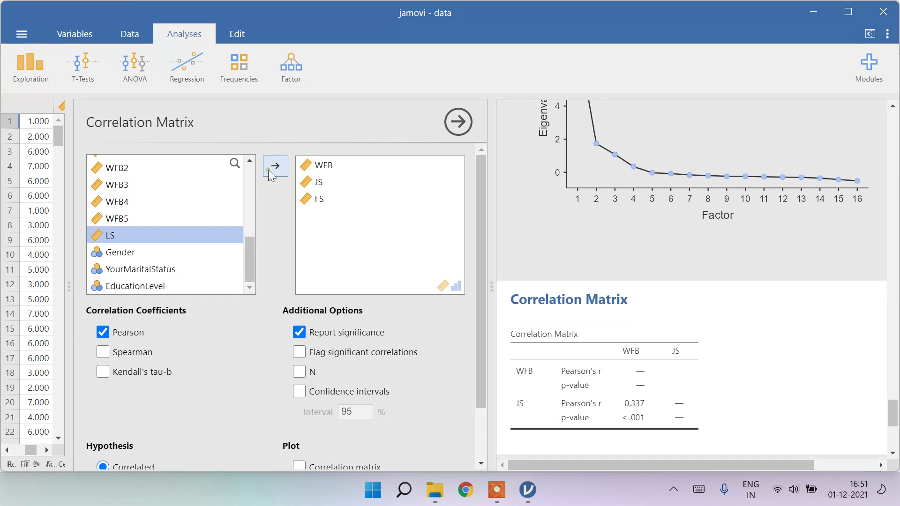
click(275, 166)
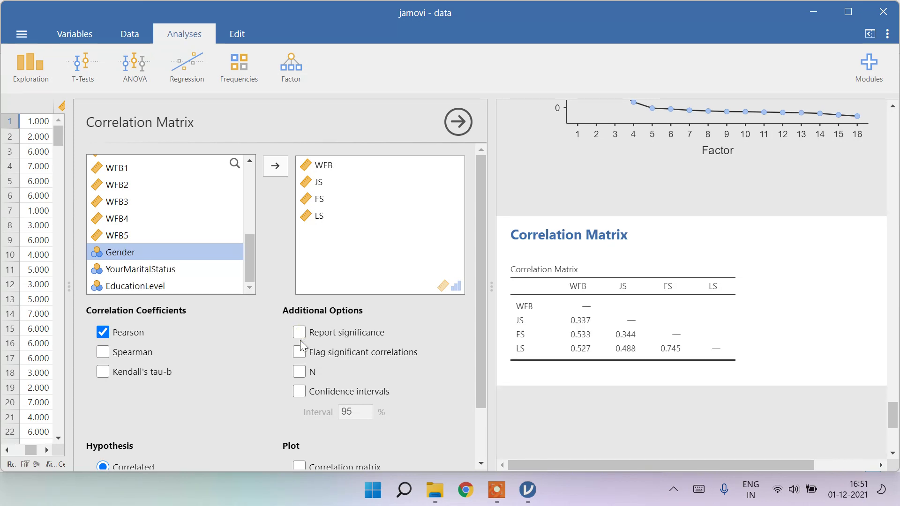
Flag significant correlations instead of reporting significance, and copy the correlation matrix table
click(301, 355)
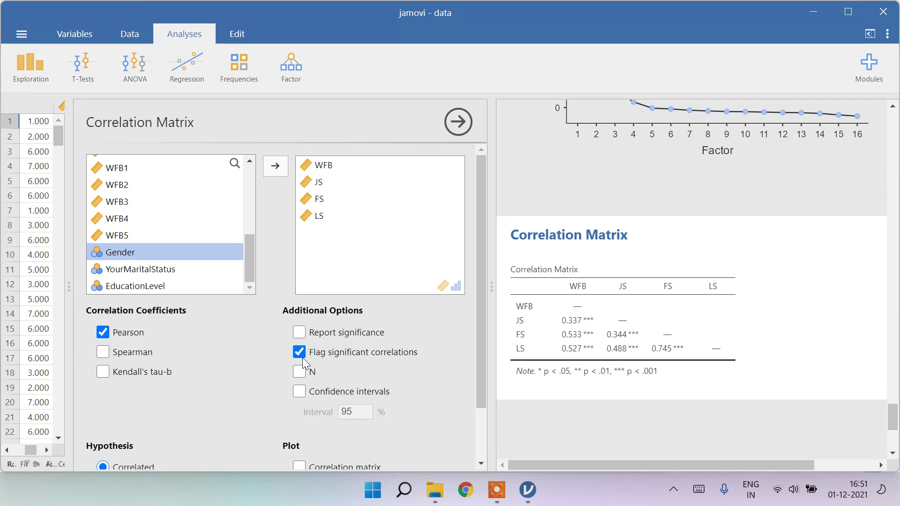
right_click(595, 303)
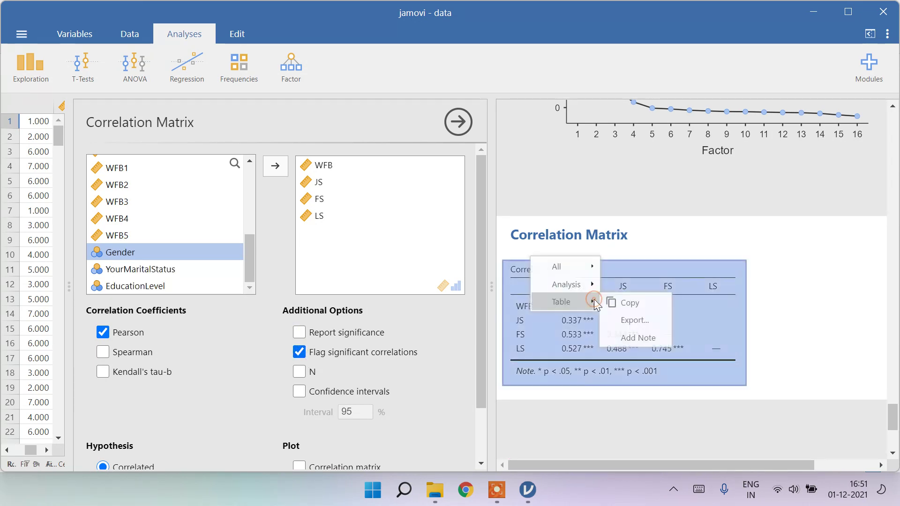
click(635, 300)
Create a Linear Regression with LS as the dependent variable
click(186, 72)
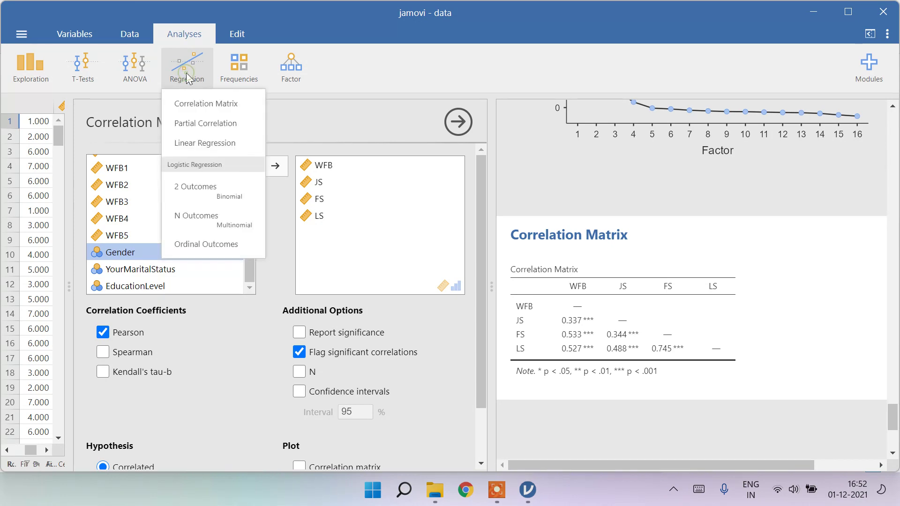
click(216, 142)
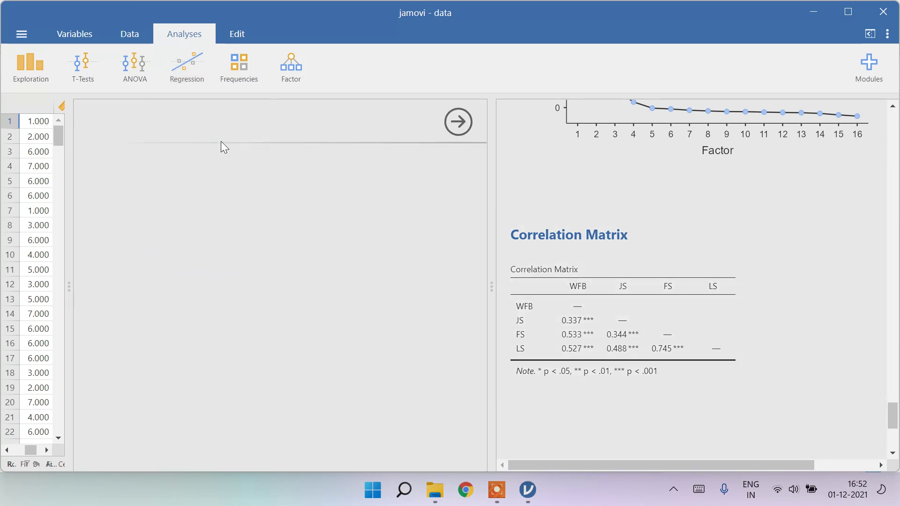
scroll(190, 272, down, 6)
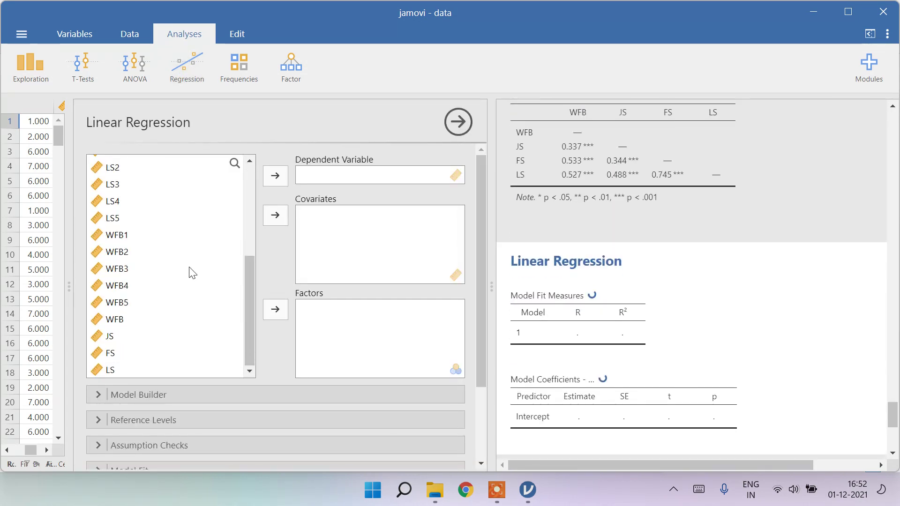
click(118, 370)
click(275, 175)
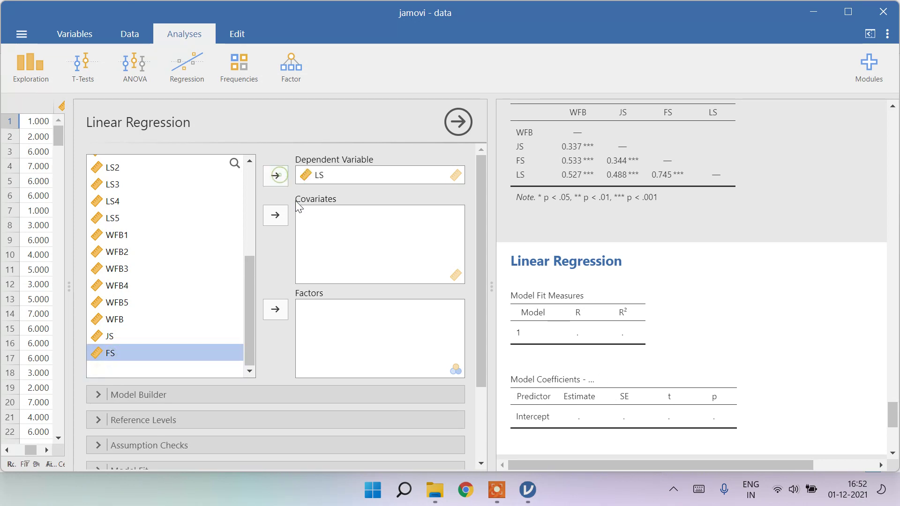
Add WFB, JS and FS as covariates of the linear regression
click(113, 315)
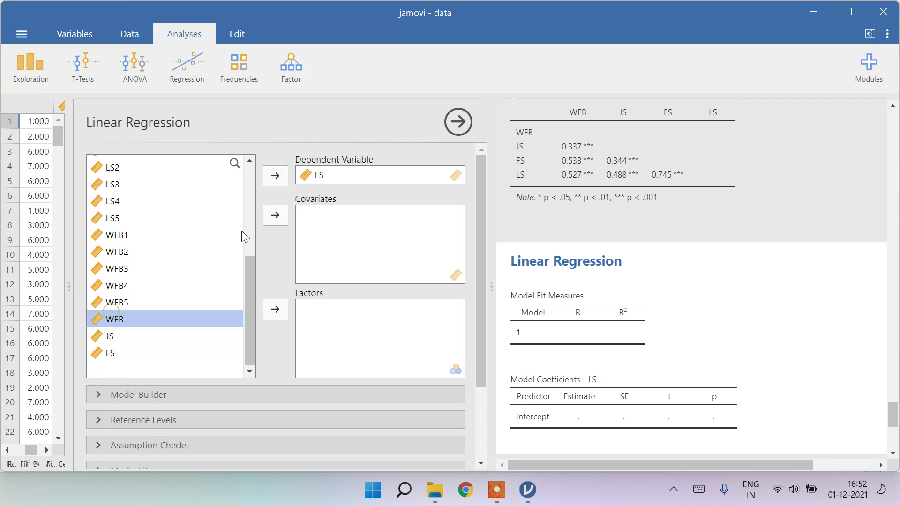
click(276, 215)
click(276, 215)
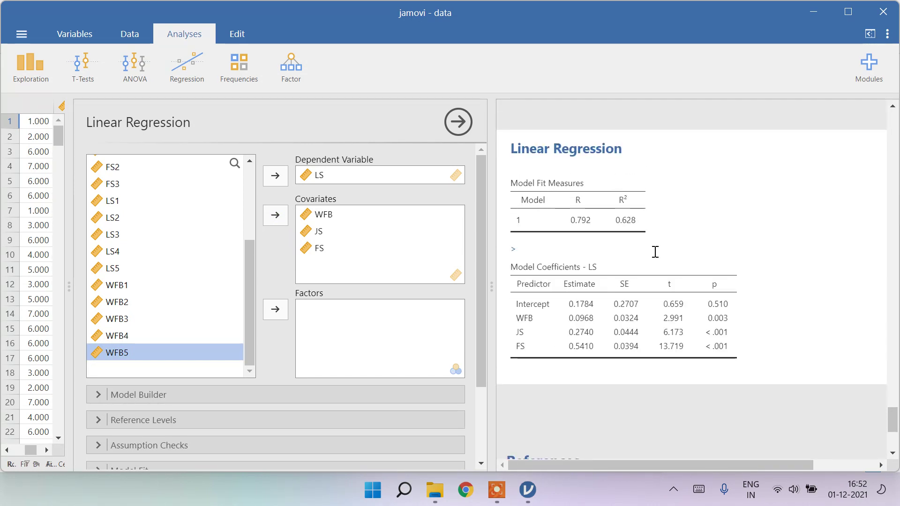
Examine the linear regression's Model Builder blocks and Reference Levels options
scroll(253, 384, down, 2)
click(167, 327)
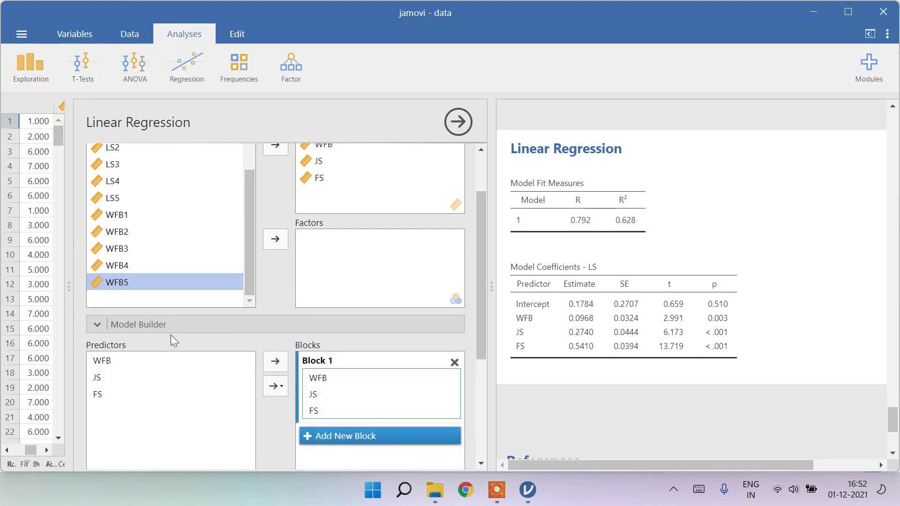
scroll(188, 337, down, 3)
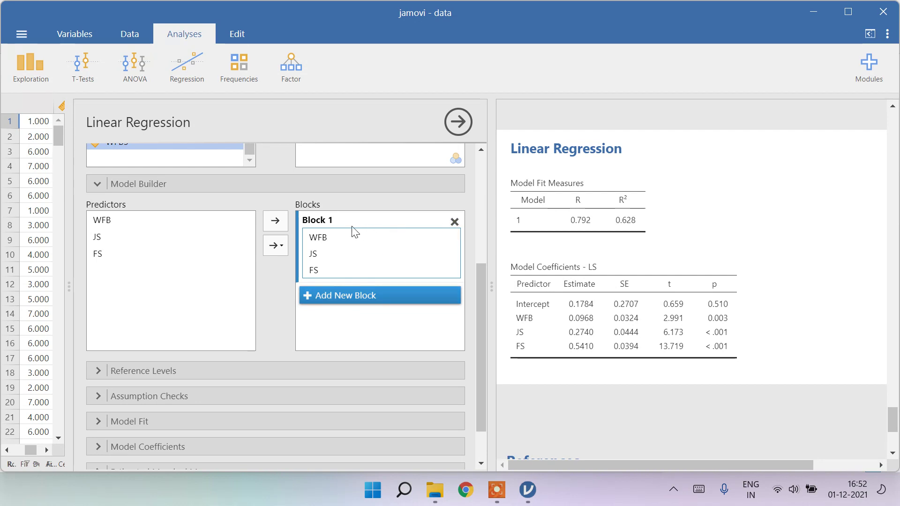
scroll(192, 294, down, 1)
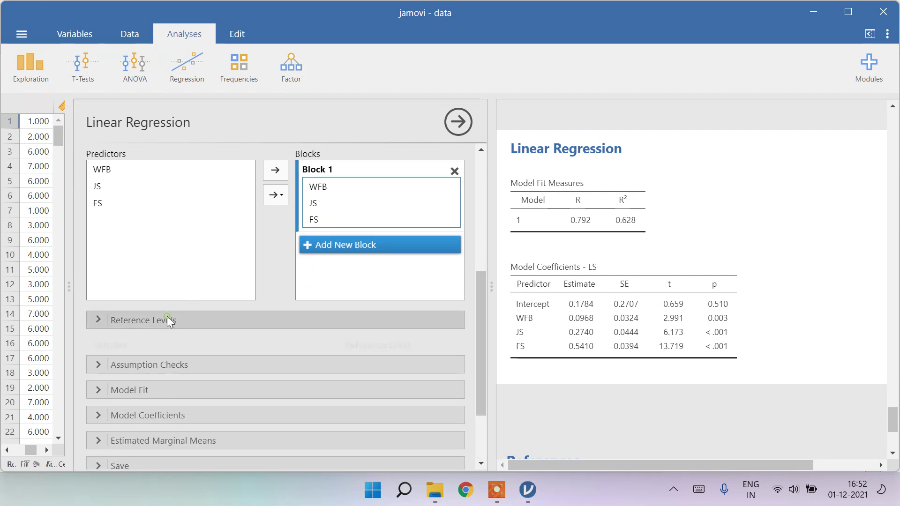
click(167, 317)
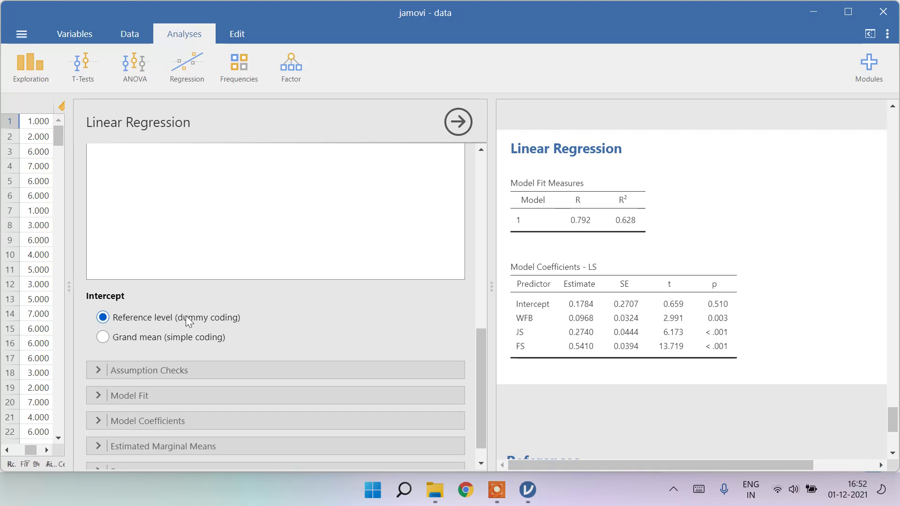
Add the autocorrelation test, collinearity statistics, Cook's distance and normality test to the linear regression
scroll(182, 317, down, 1)
click(138, 348)
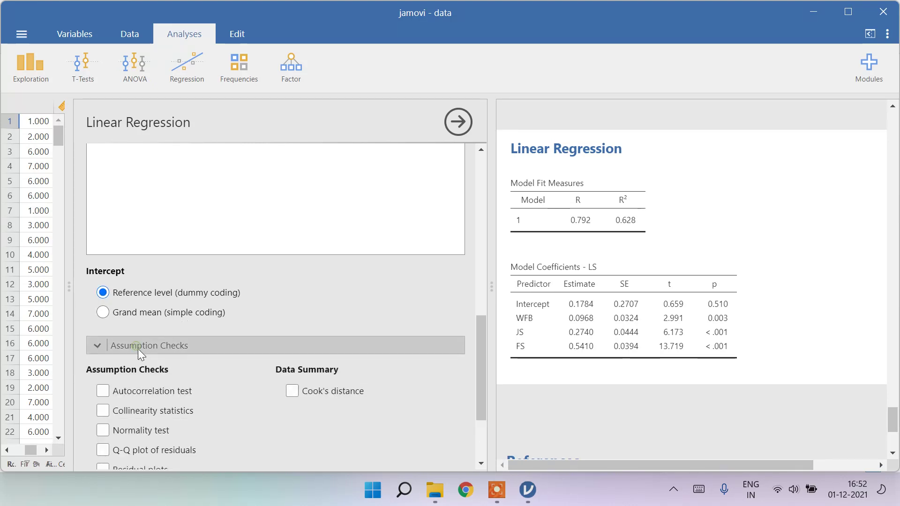
scroll(218, 372, down, 3)
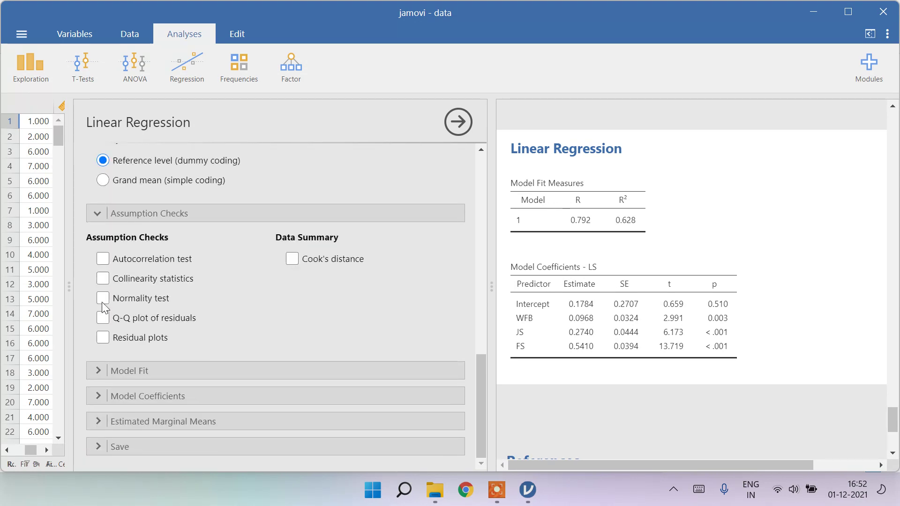
click(103, 259)
click(103, 279)
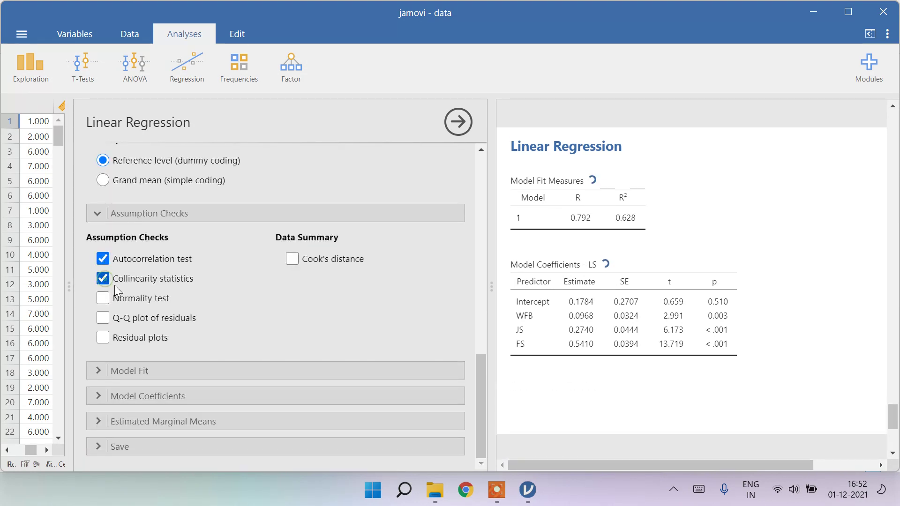
click(289, 265)
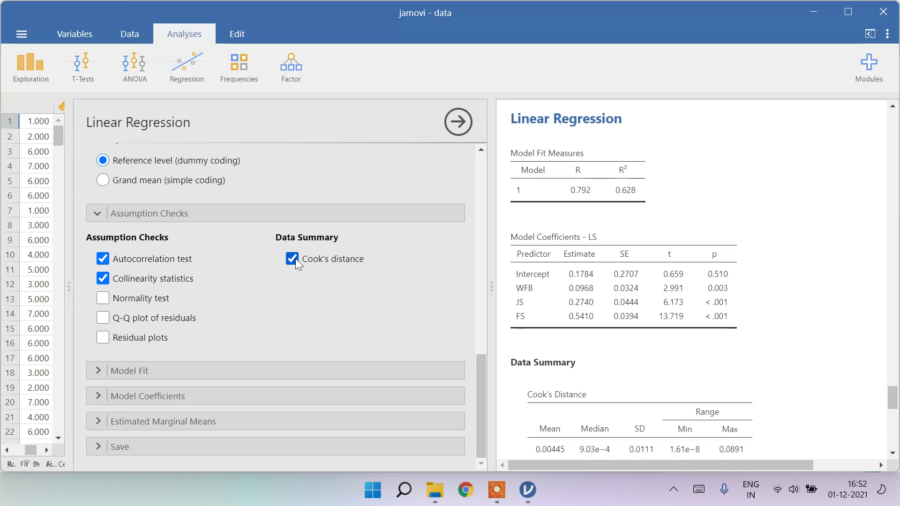
click(104, 298)
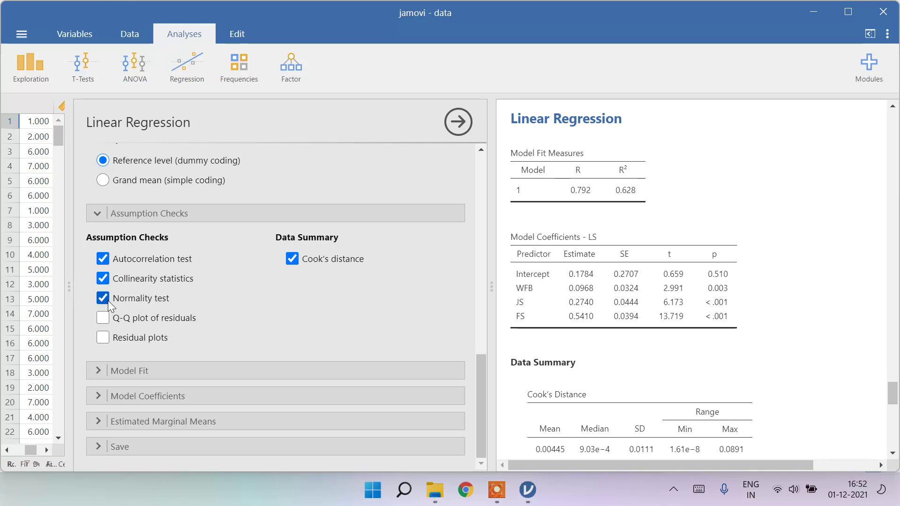
Add the omnibus ANOVA test and standardized estimate to the linear regression's model coefficients and review the results
click(141, 397)
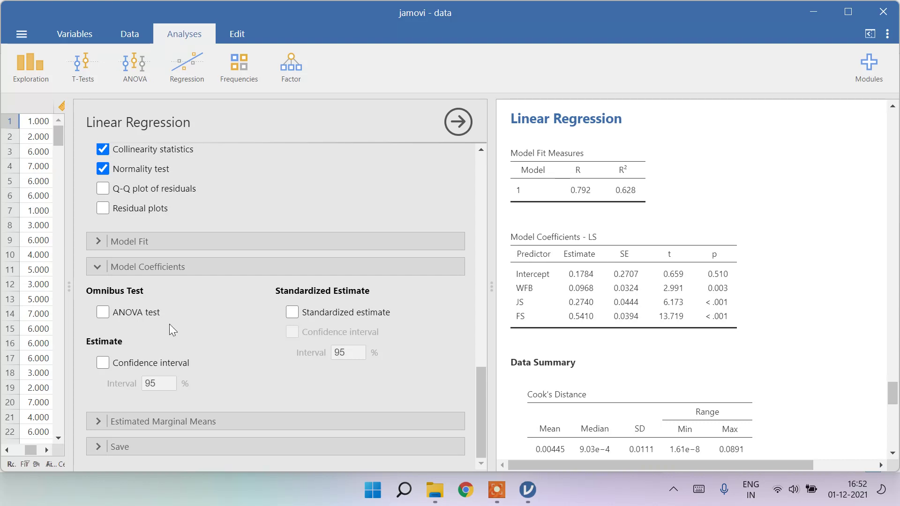
click(104, 313)
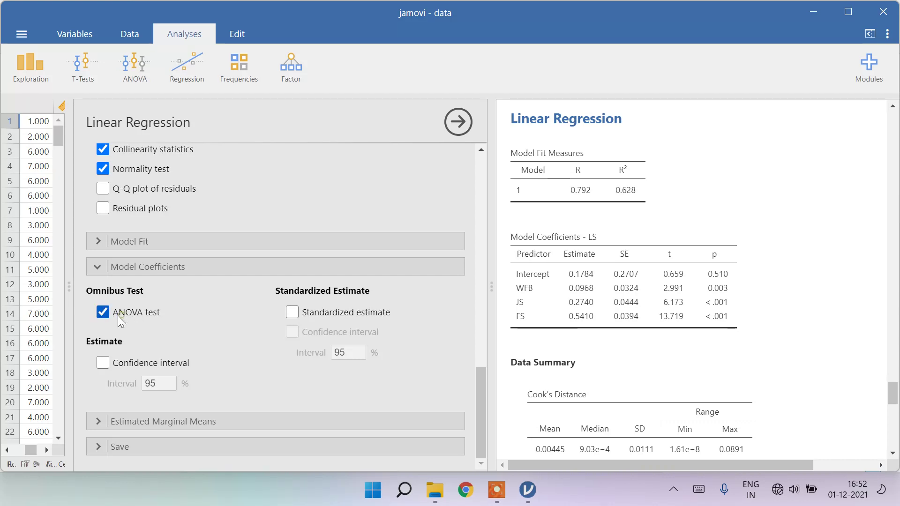
click(294, 313)
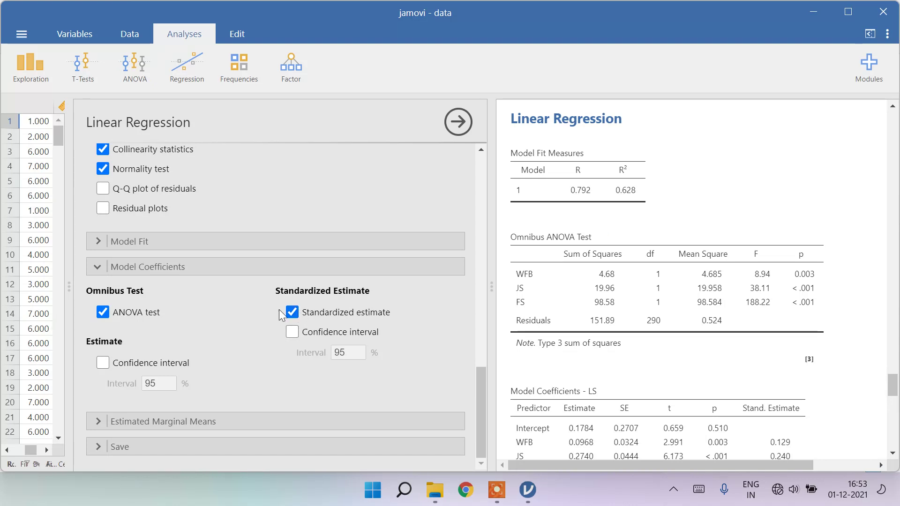
scroll(530, 243, down, 12)
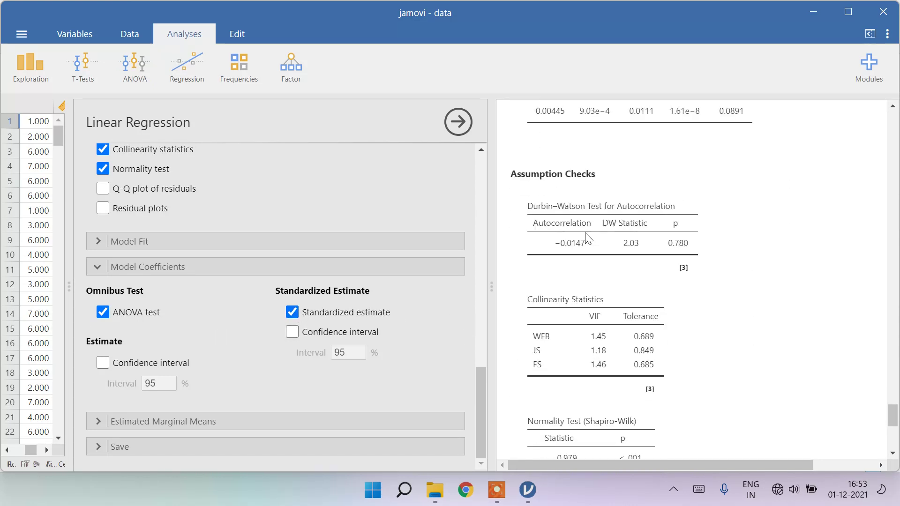
scroll(586, 239, down, 2)
scroll(590, 224, up, 20)
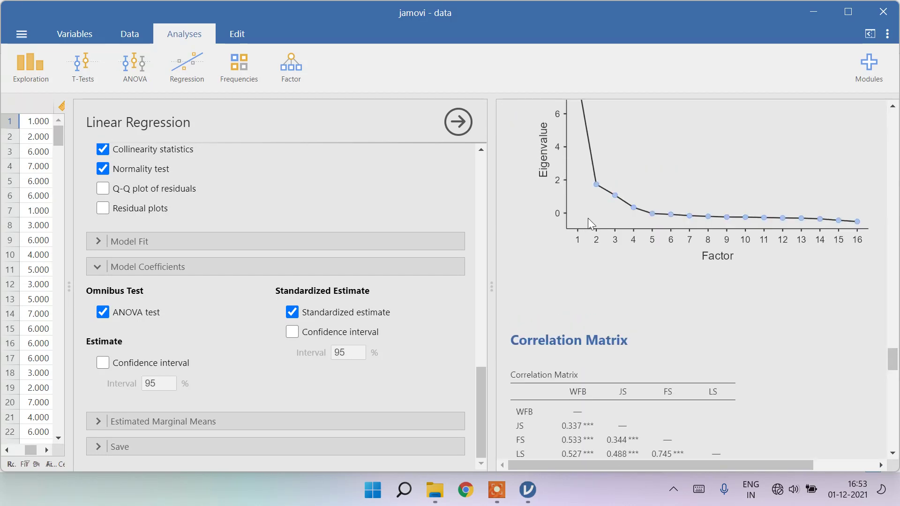
Open the jamovi library of available modules and check the computer's internet connection
click(867, 65)
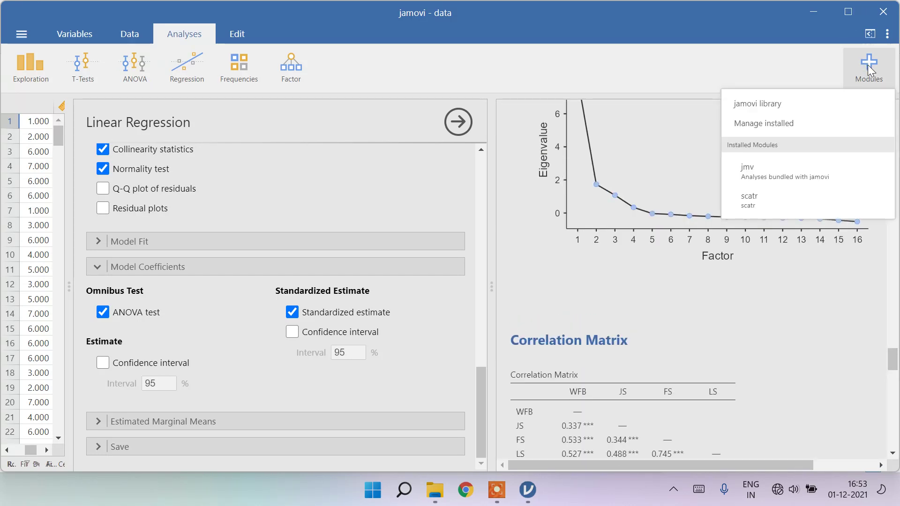
click(766, 103)
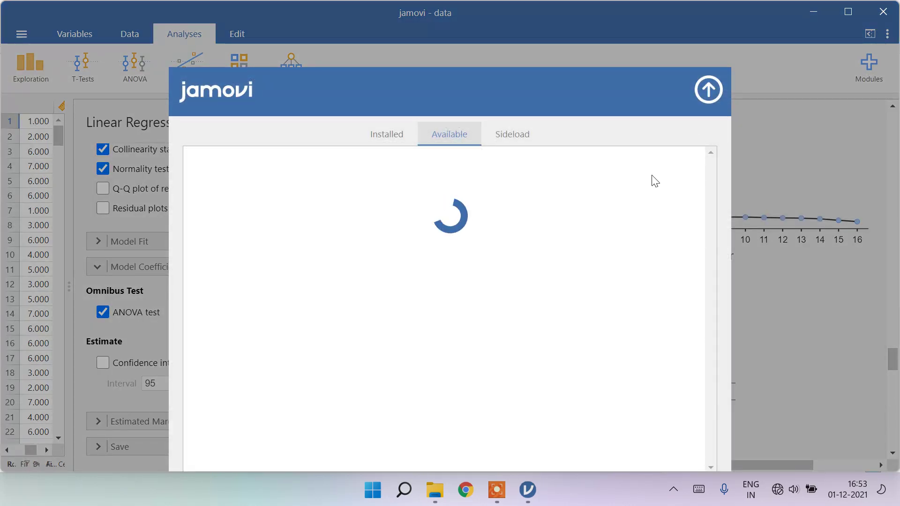
click(782, 493)
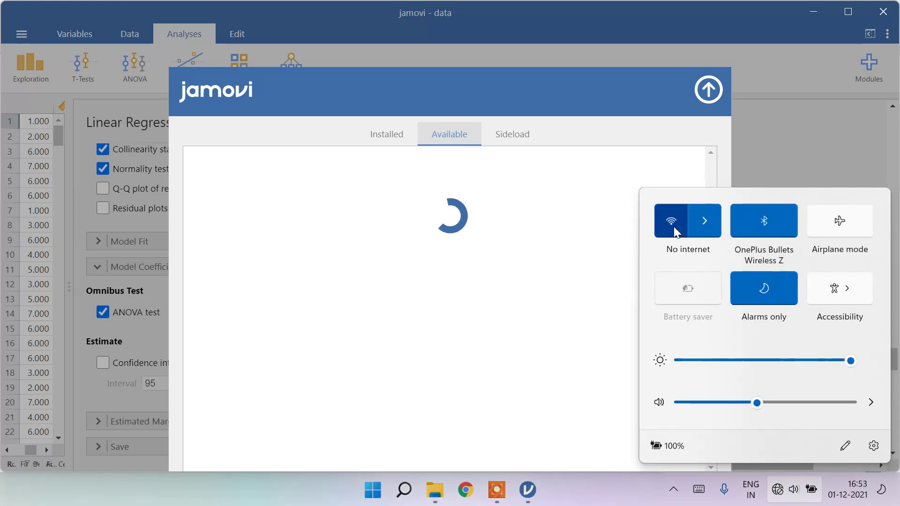
click(518, 338)
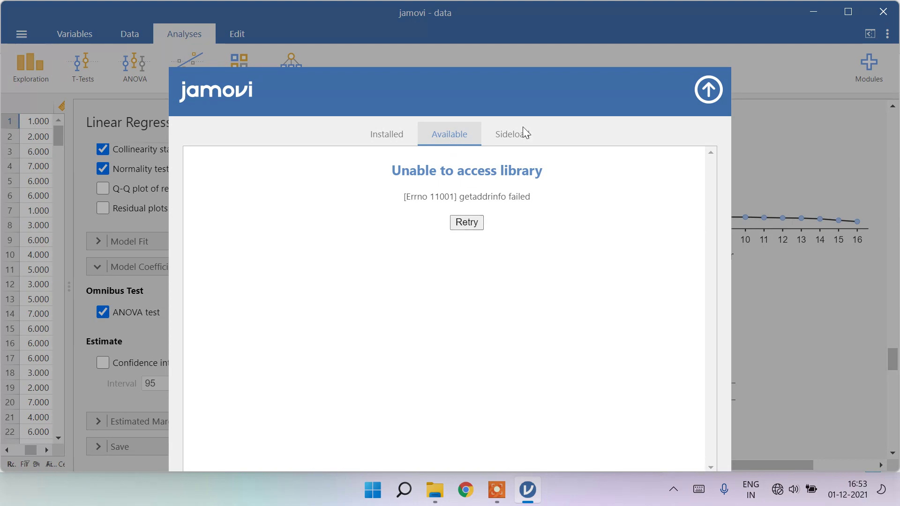
Examine the installed modules and the sideload option in the module library, and close the library
click(380, 138)
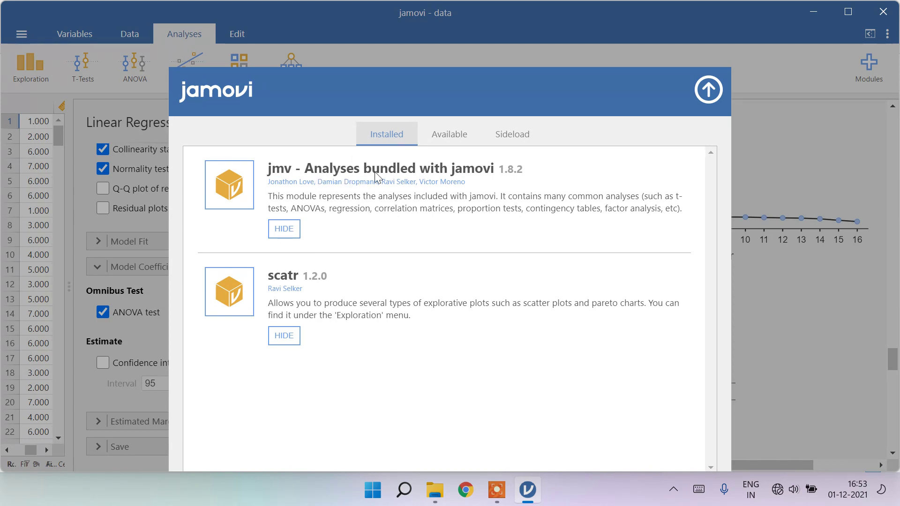
click(512, 140)
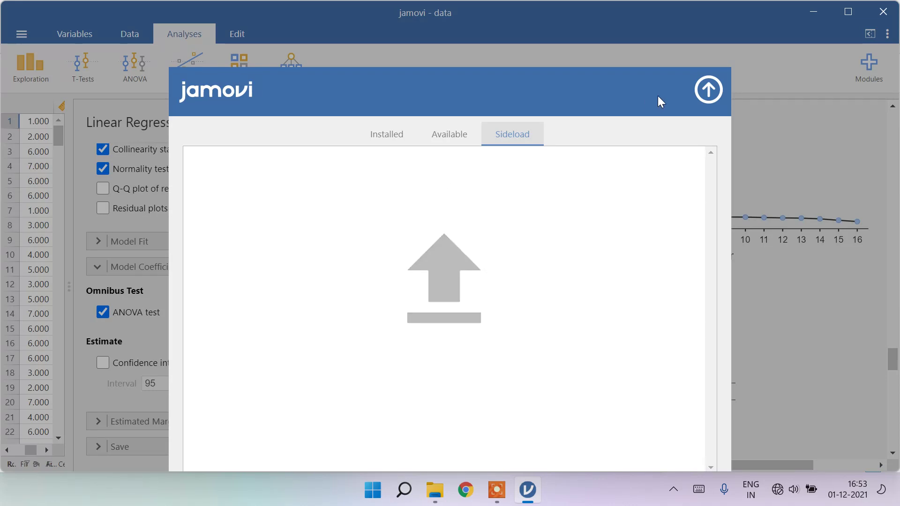
click(699, 88)
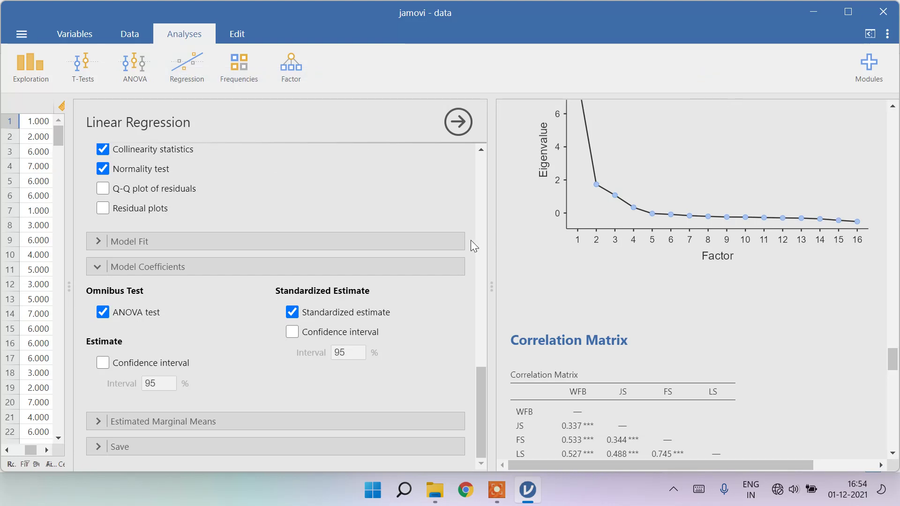